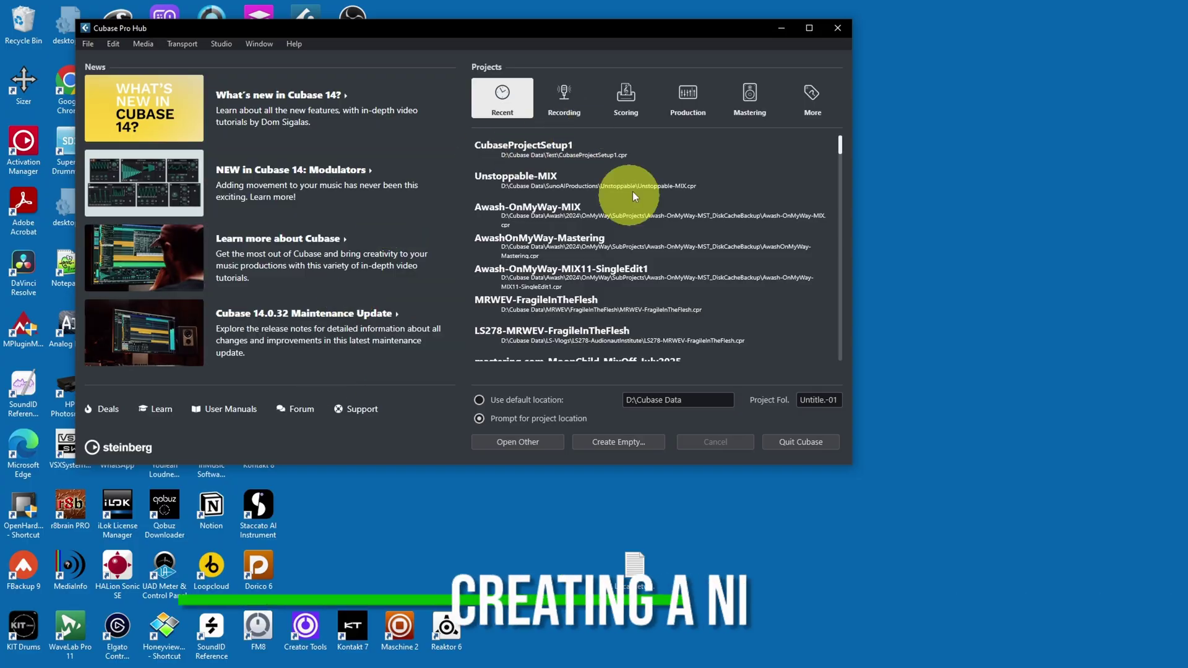
Create an empty project in the Cubase Data\Test folder and review its Project Setup settings without changing them
click(621, 442)
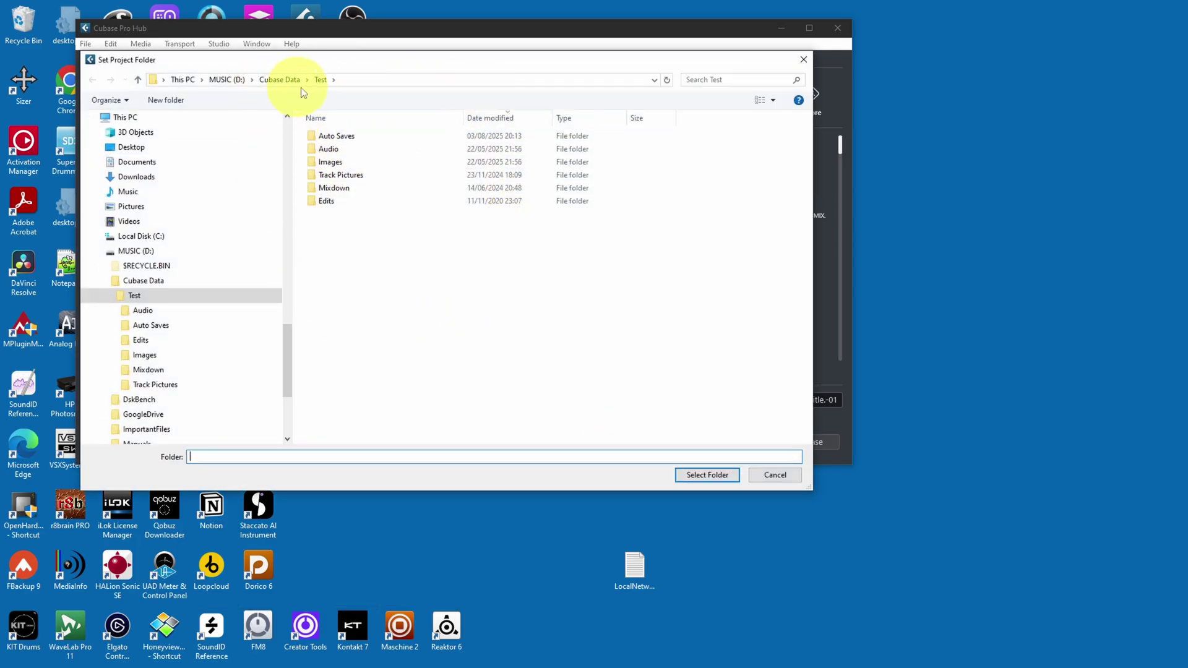
click(705, 475)
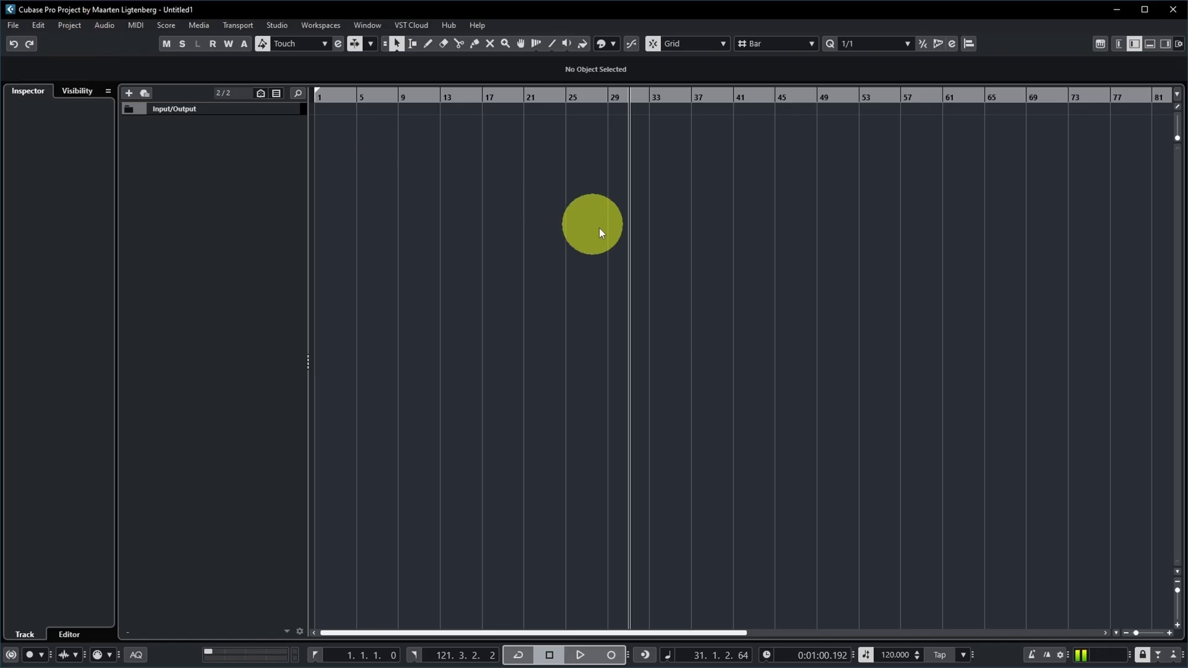
click(63, 26)
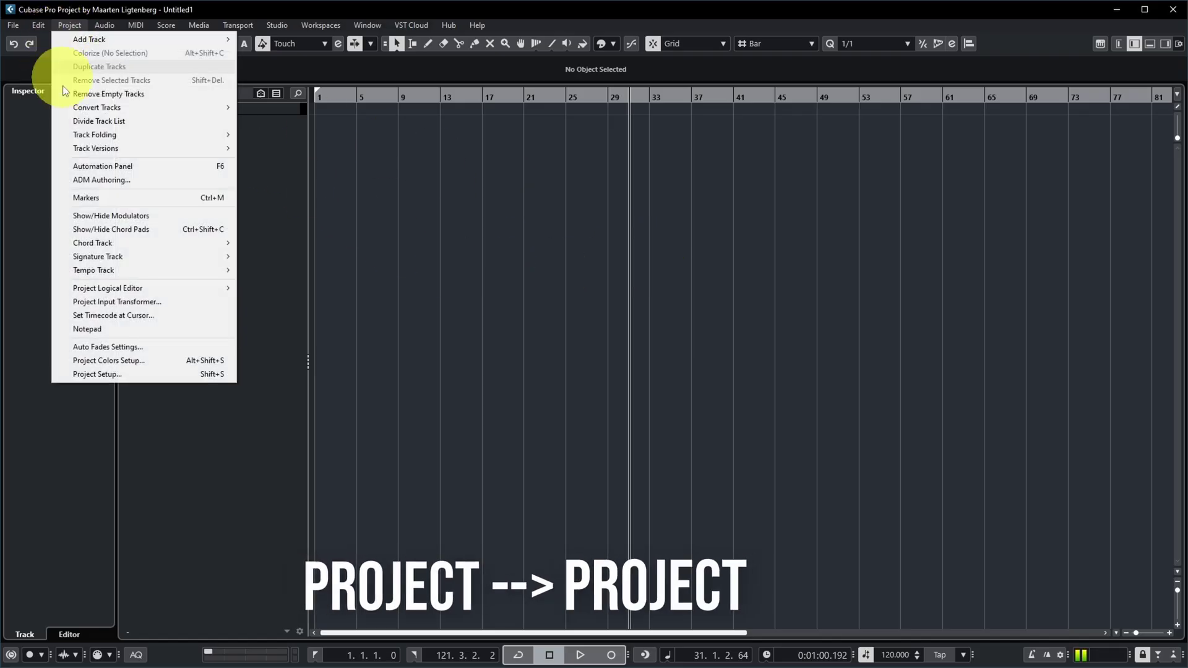
click(115, 377)
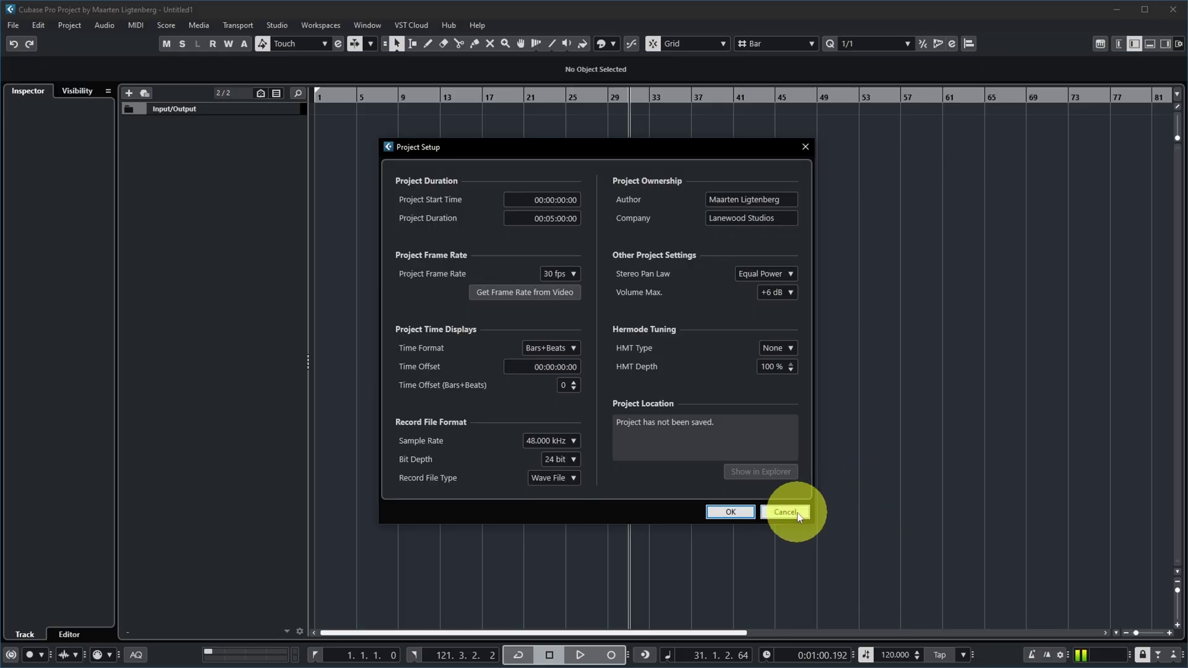
click(785, 513)
Create a new project from the LS-Mastering-Analog1 mastering template in the Test folder
click(13, 26)
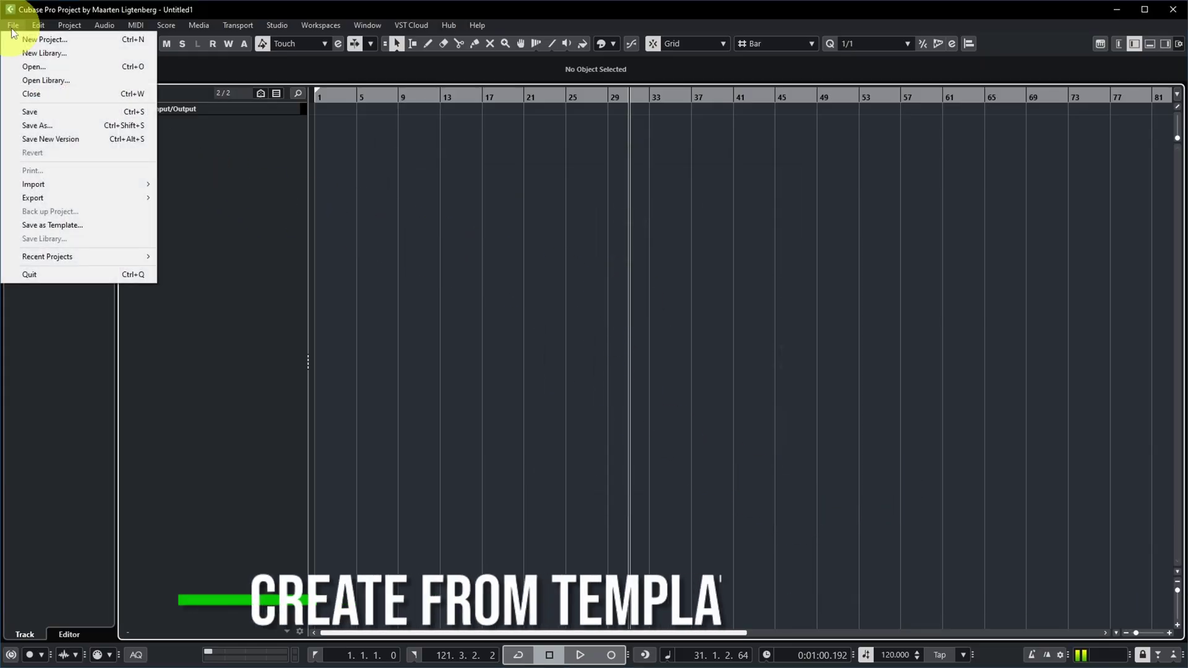
click(40, 39)
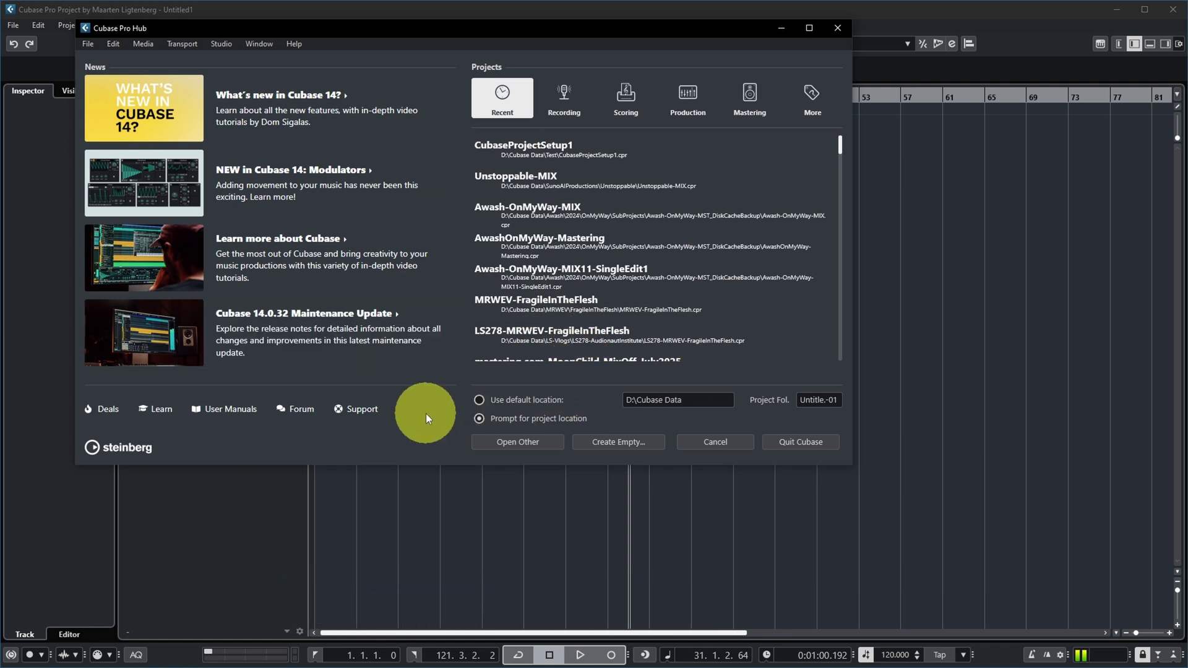
click(687, 107)
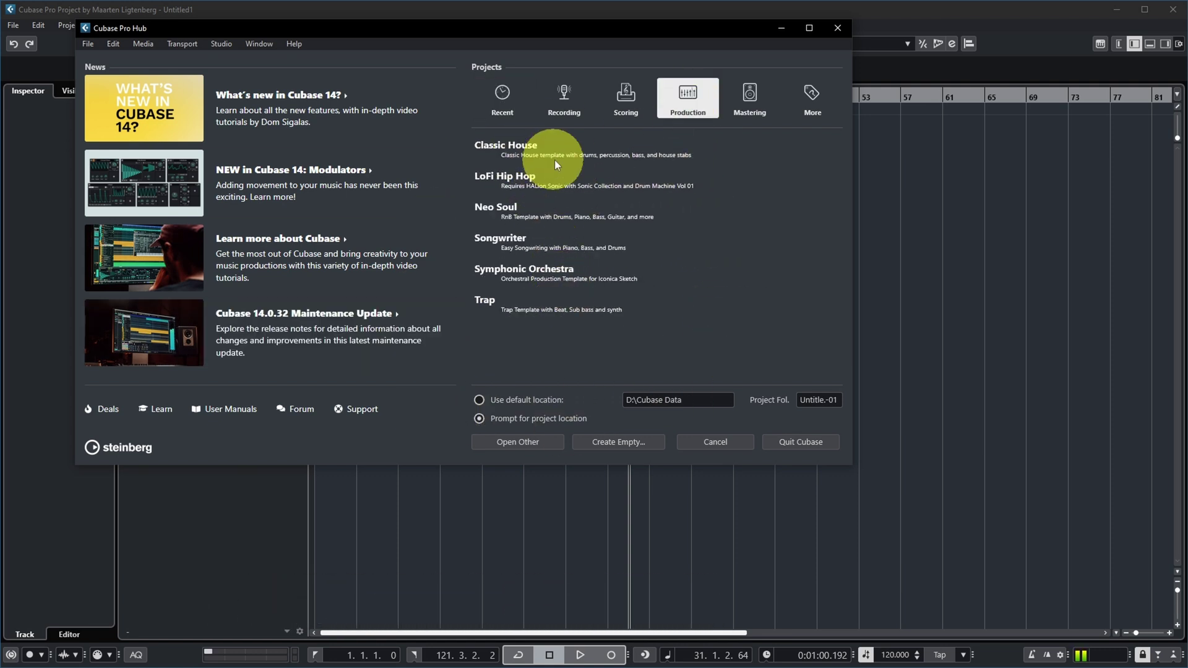
click(750, 111)
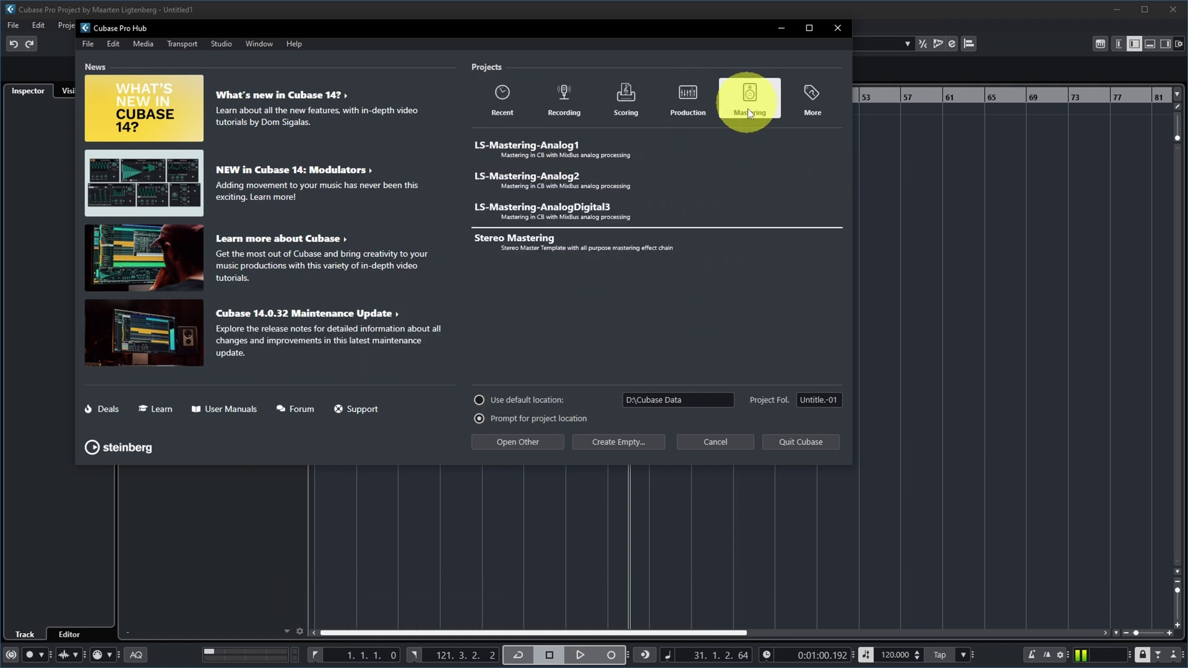
click(522, 150)
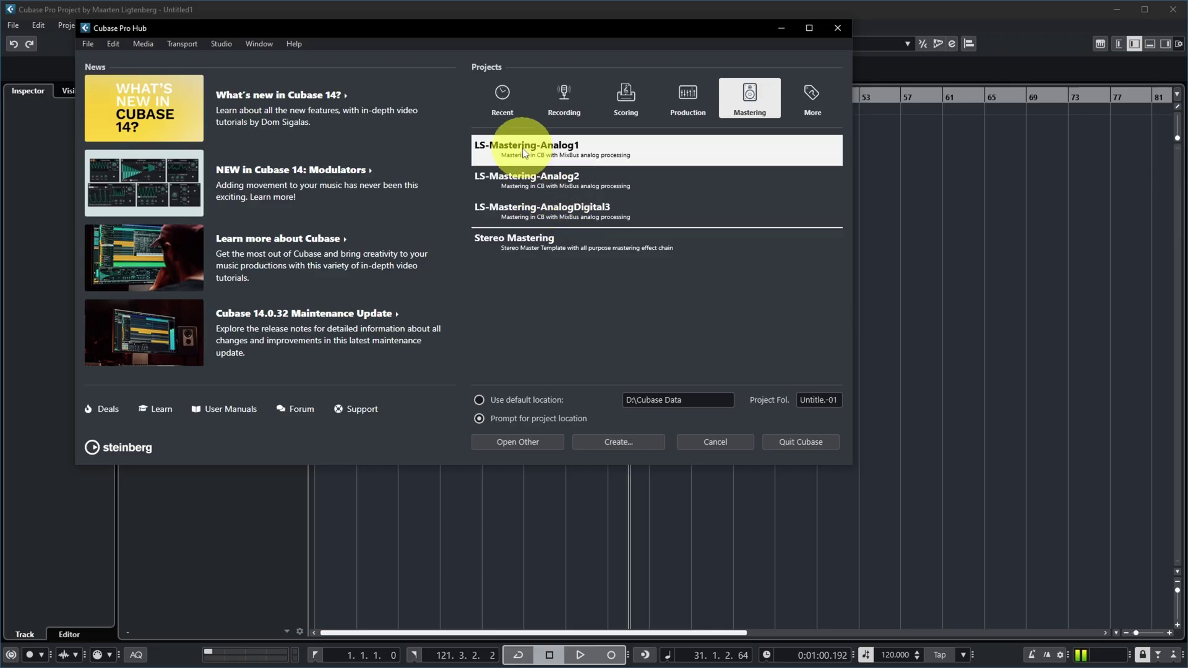
click(624, 443)
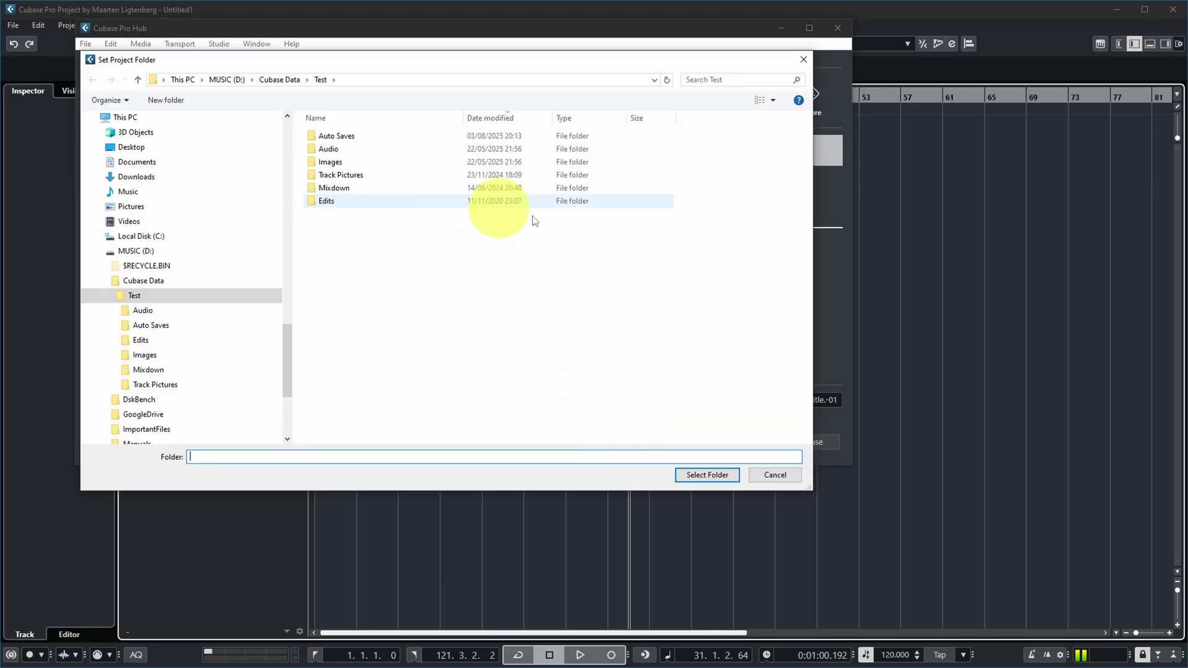
click(704, 473)
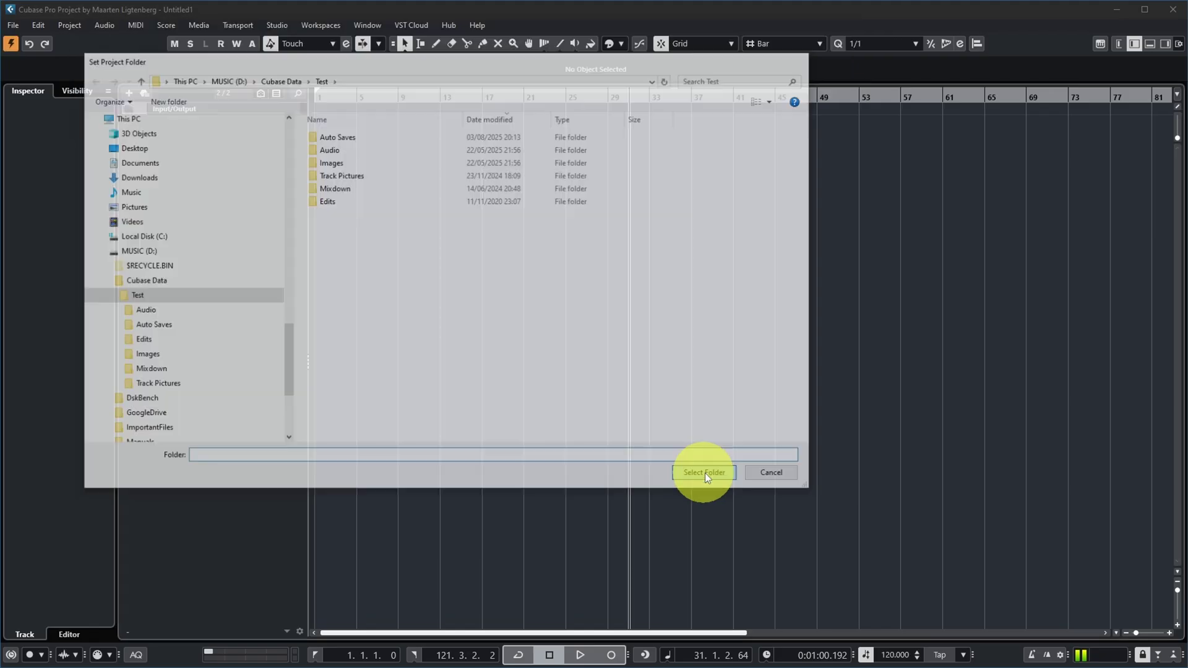
click(1034, 456)
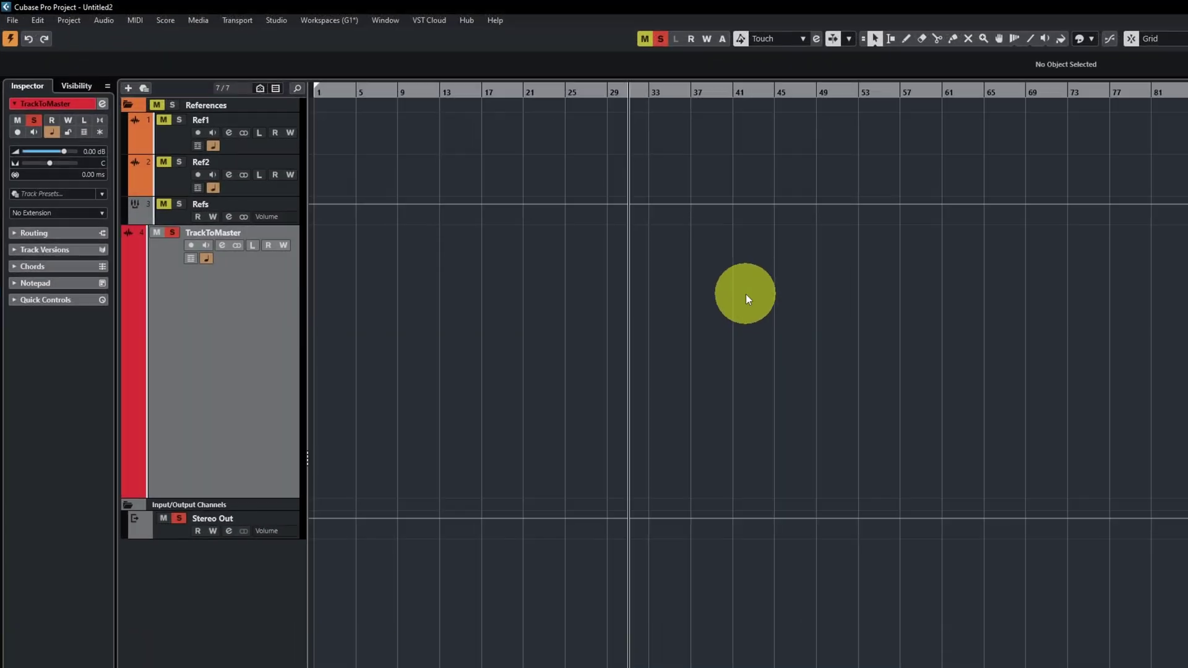
Review the Project Setup settings of the project created from the mastering template and leave them unchanged
click(68, 26)
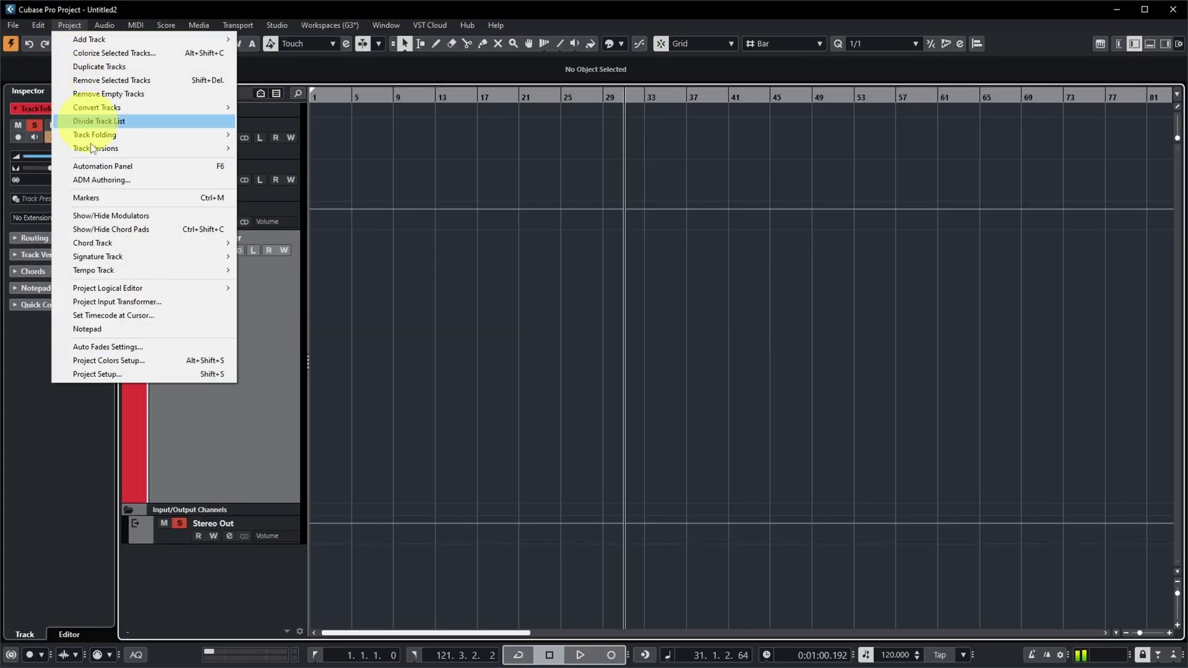
click(104, 375)
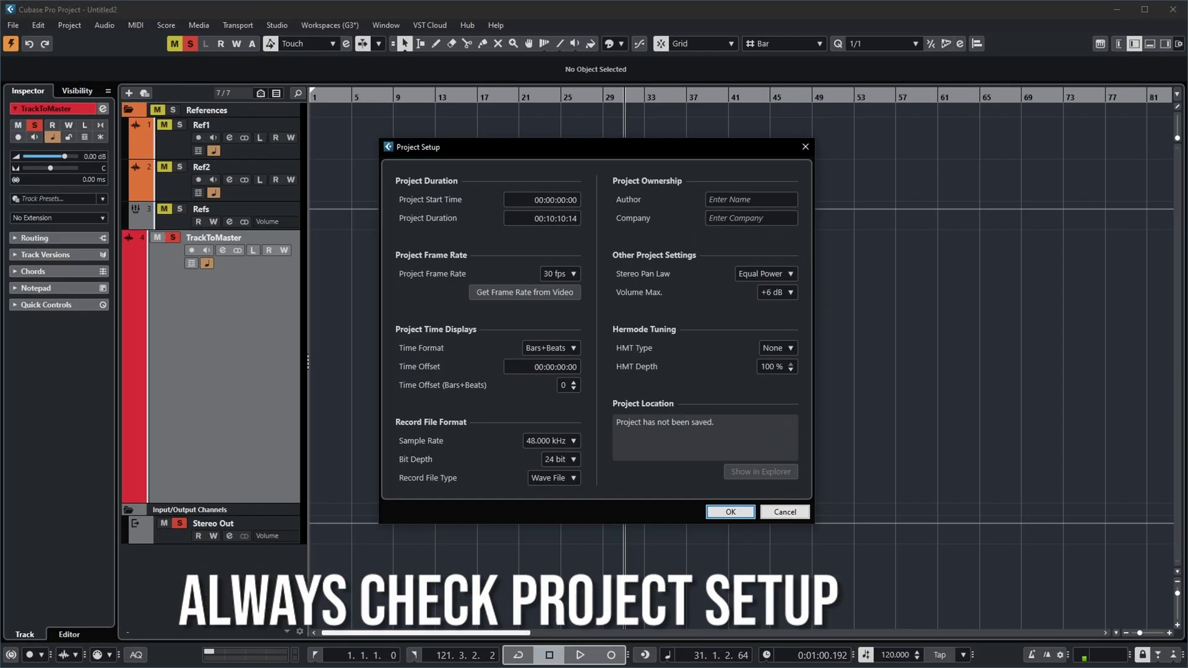
click(785, 511)
Review the Run Setup on Create New Project option in the General preferences, and close the preferences
click(37, 25)
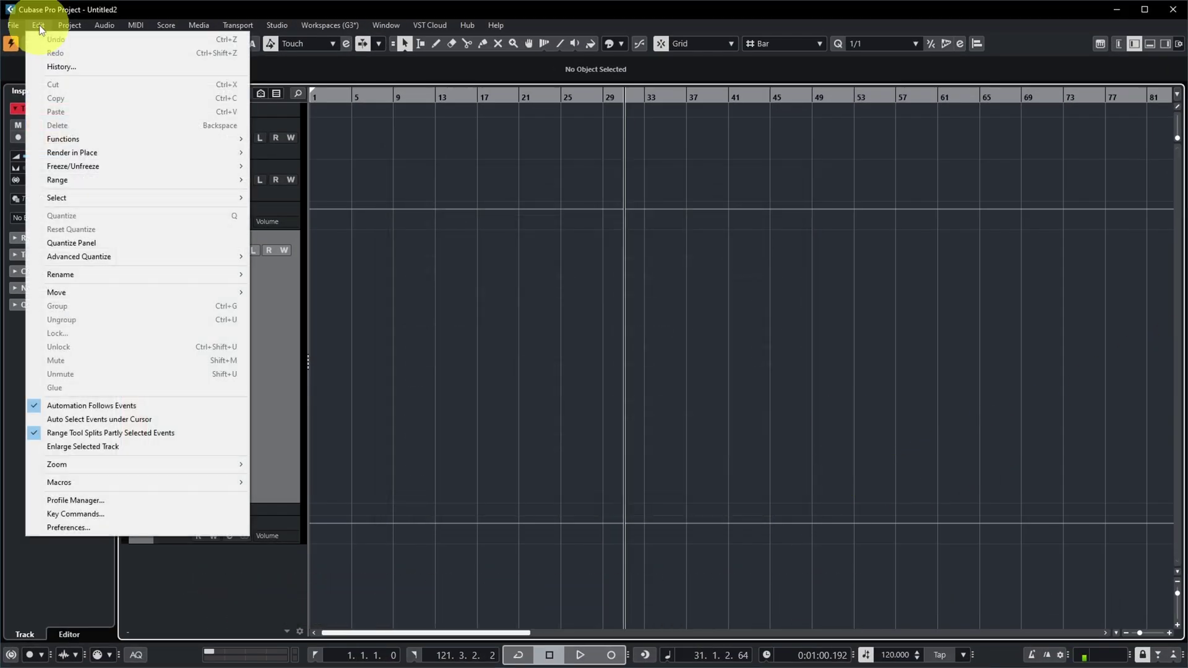
click(117, 527)
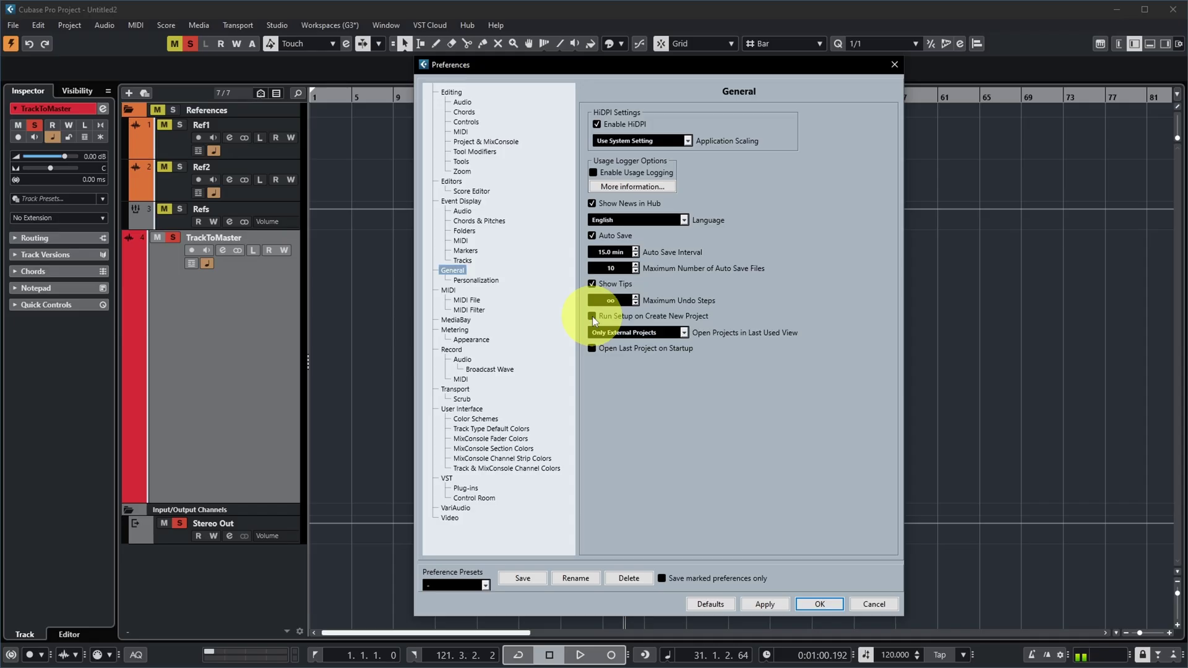
click(823, 605)
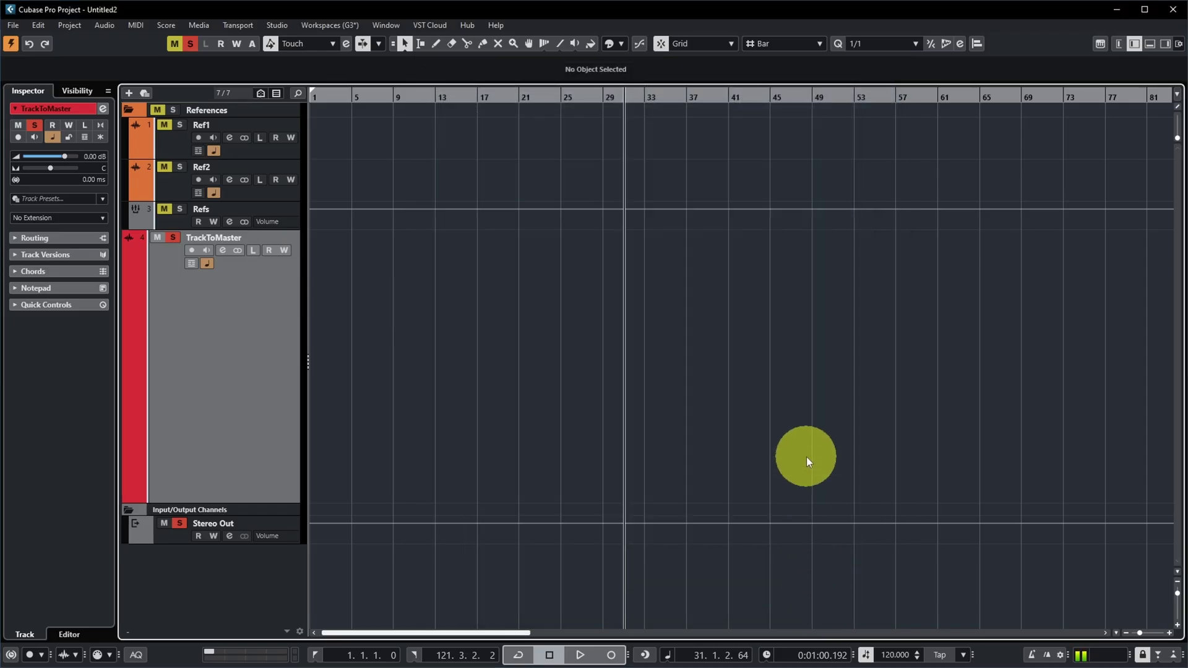
Create another empty project, using the Test folder as the project folder
click(13, 26)
click(27, 40)
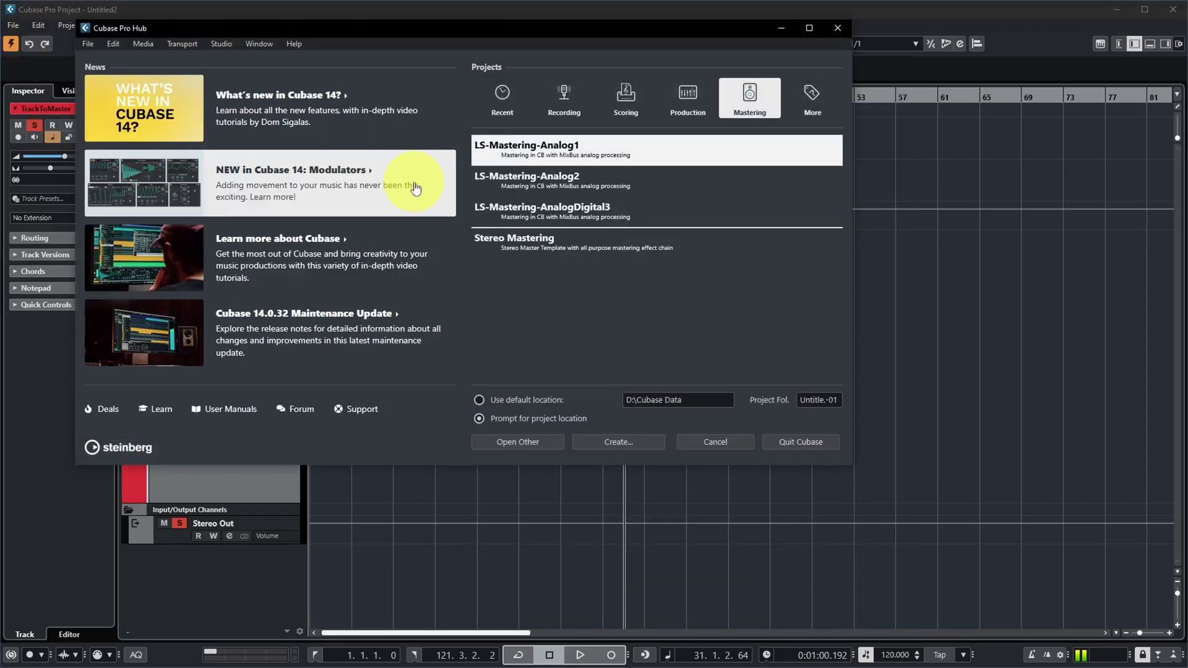
click(605, 440)
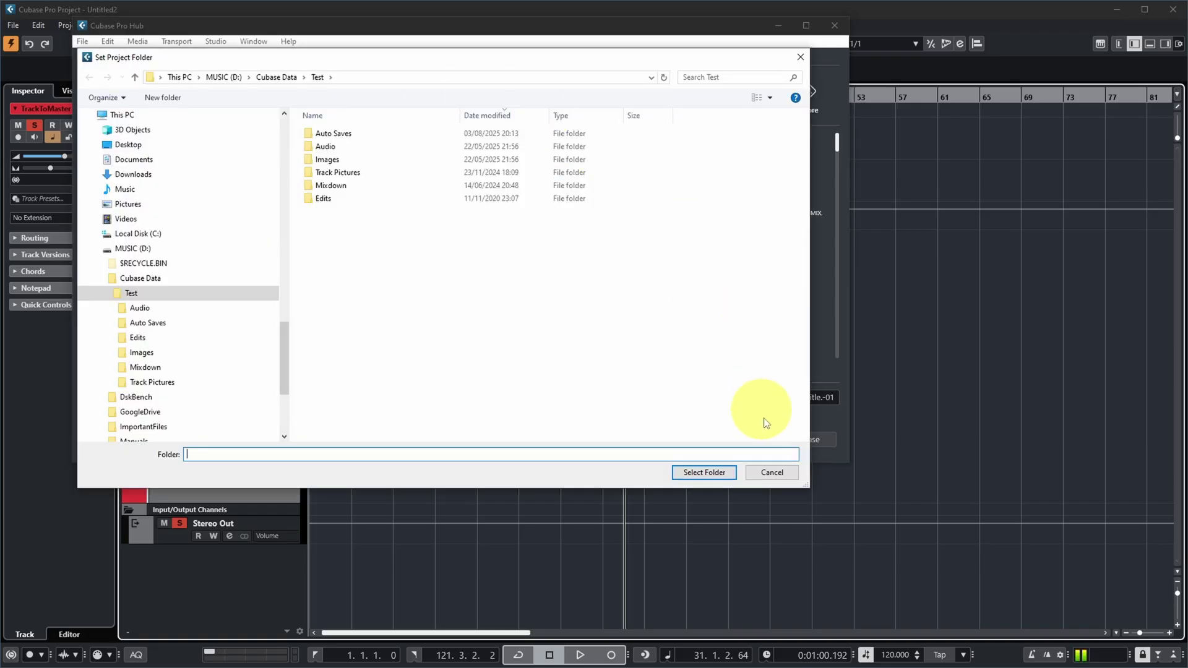
click(704, 474)
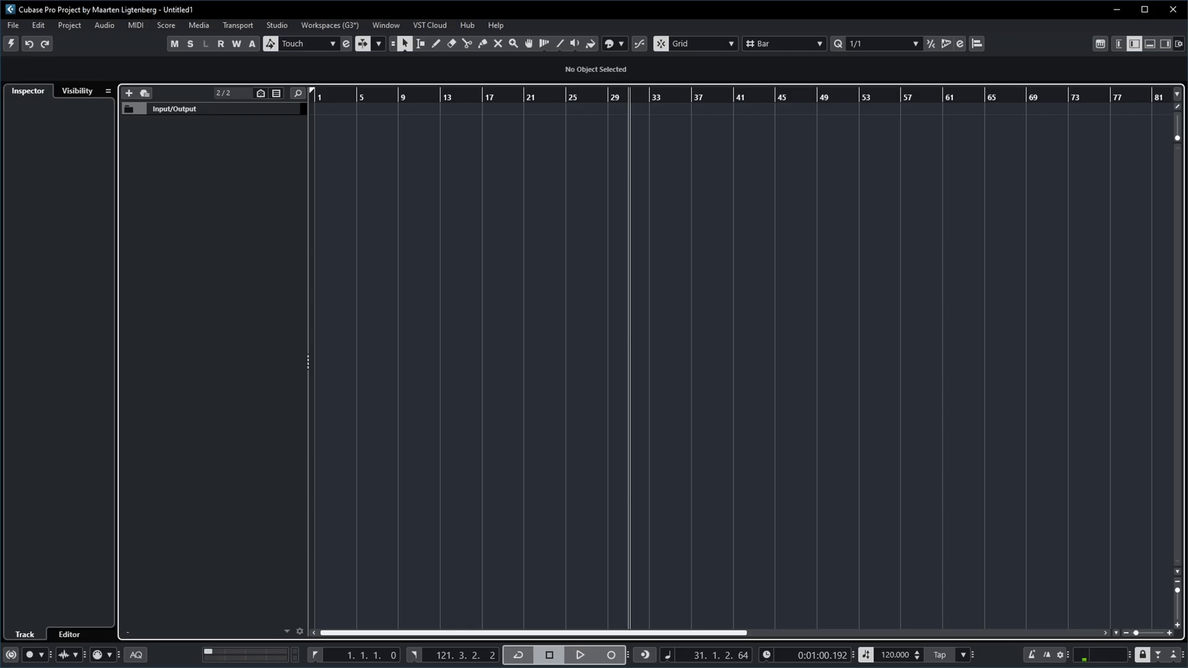
Set the project start time to 01:00:00:00 in Project Setup and apply it
click(36, 25)
mouse_move(70, 26)
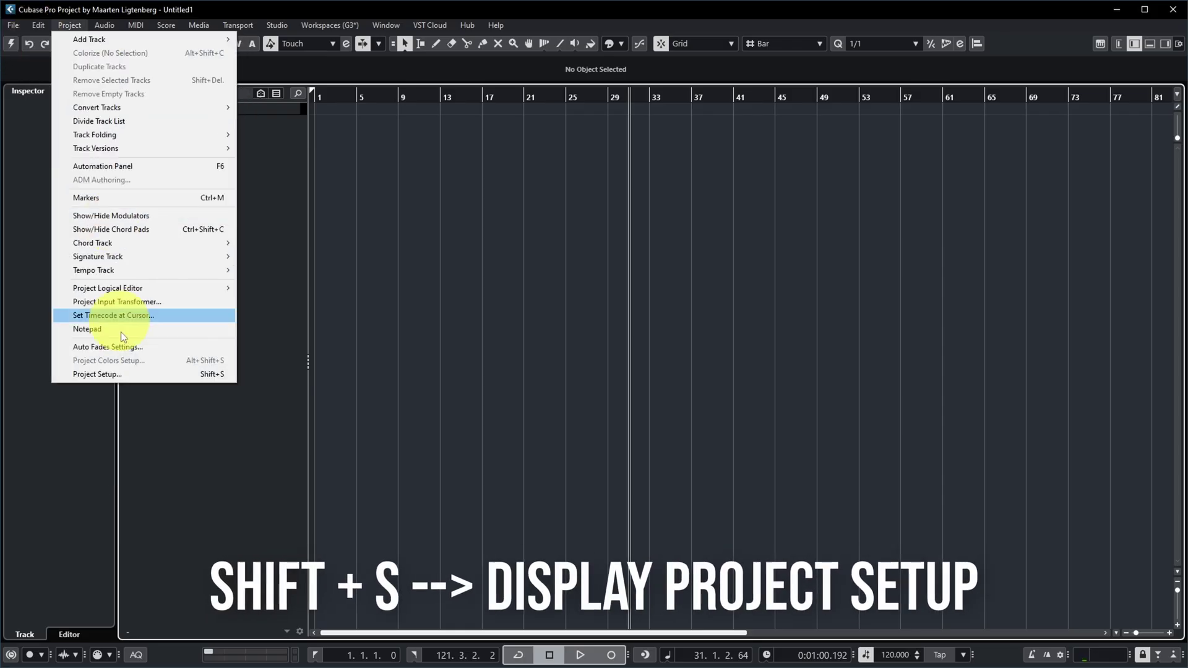
click(121, 374)
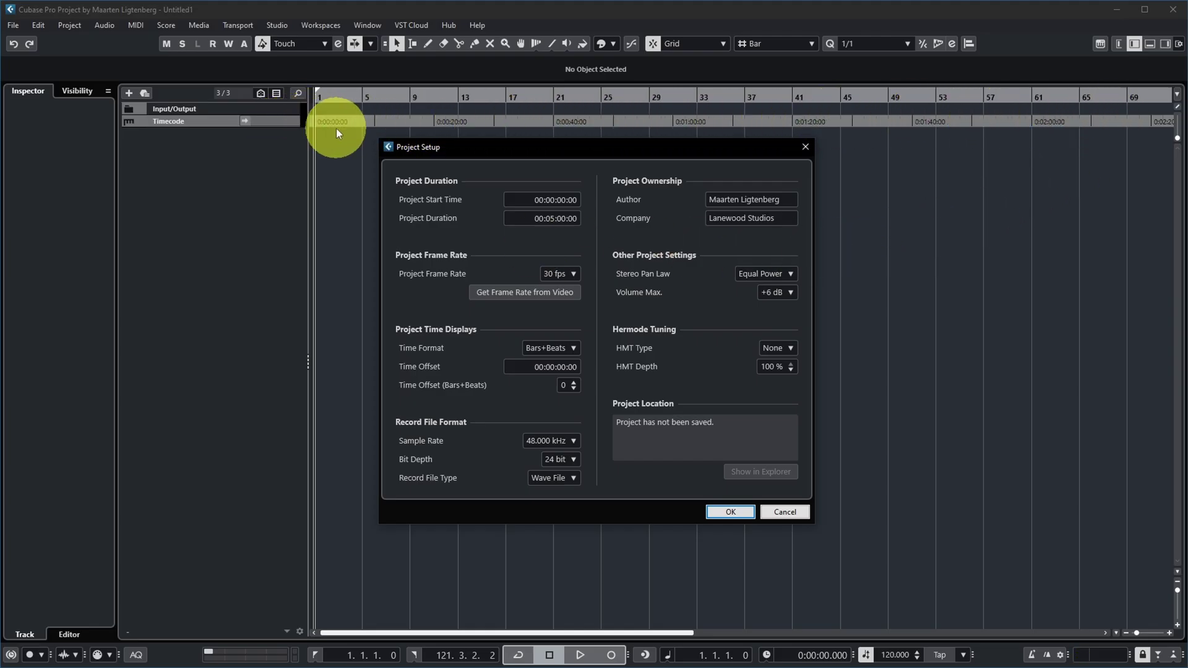
click(539, 200)
text(01)
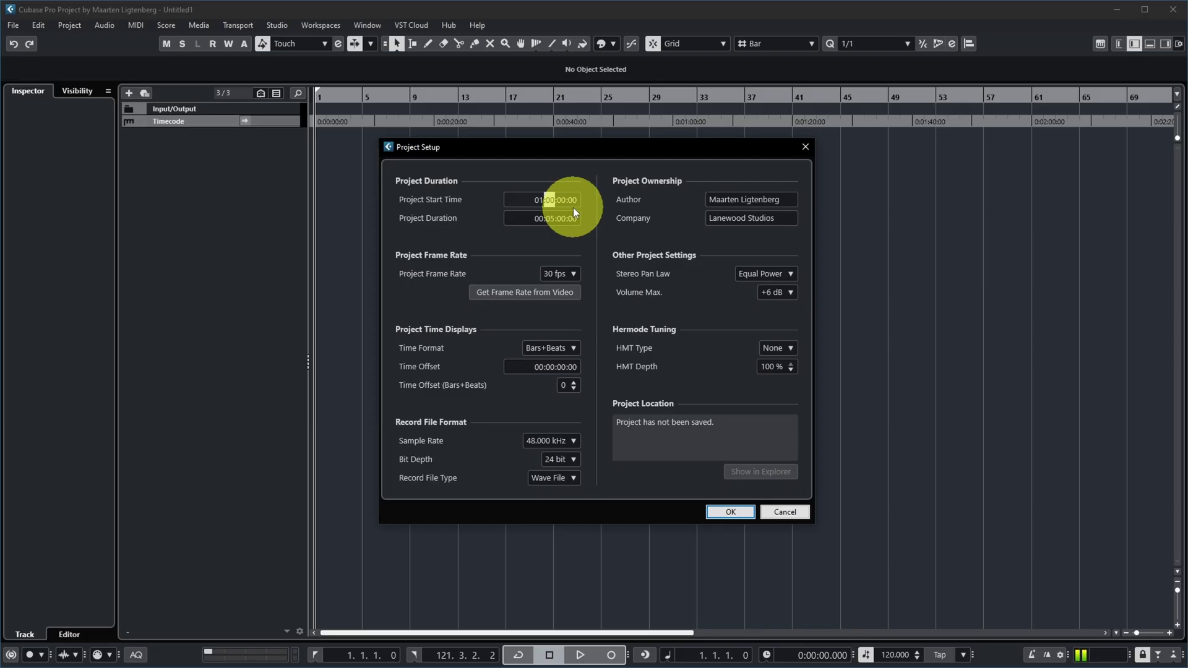
click(731, 513)
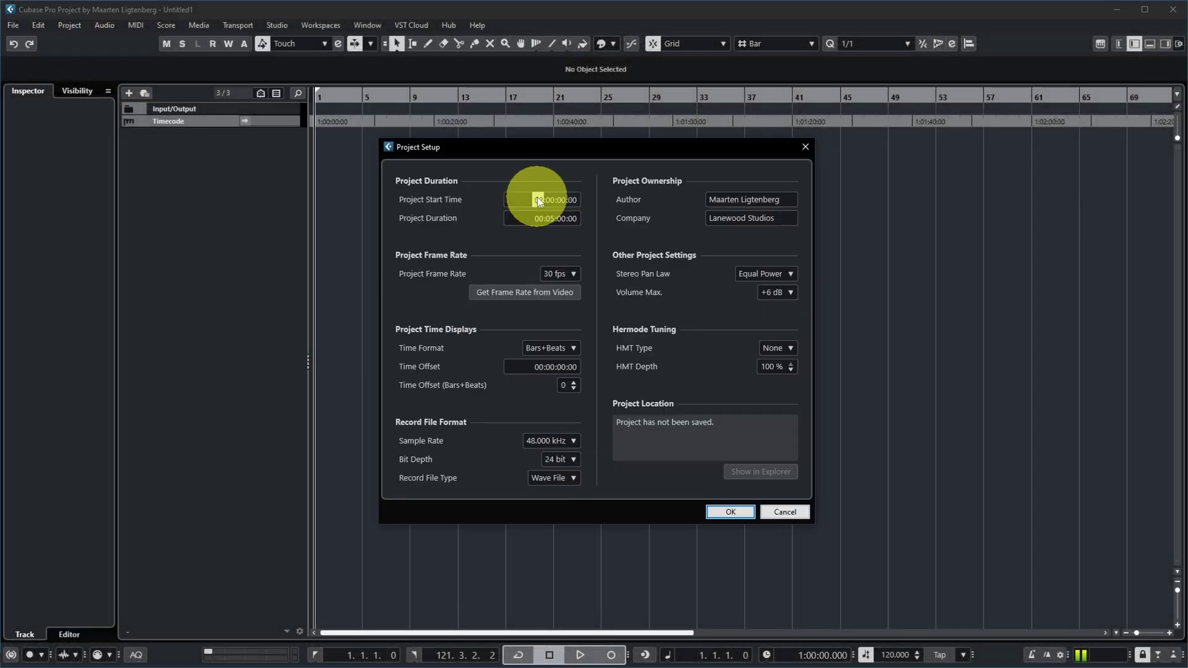
Try to set the project start time back to 00:00:00:00 in Project Setup
text(2)
key(Return)
text(0)
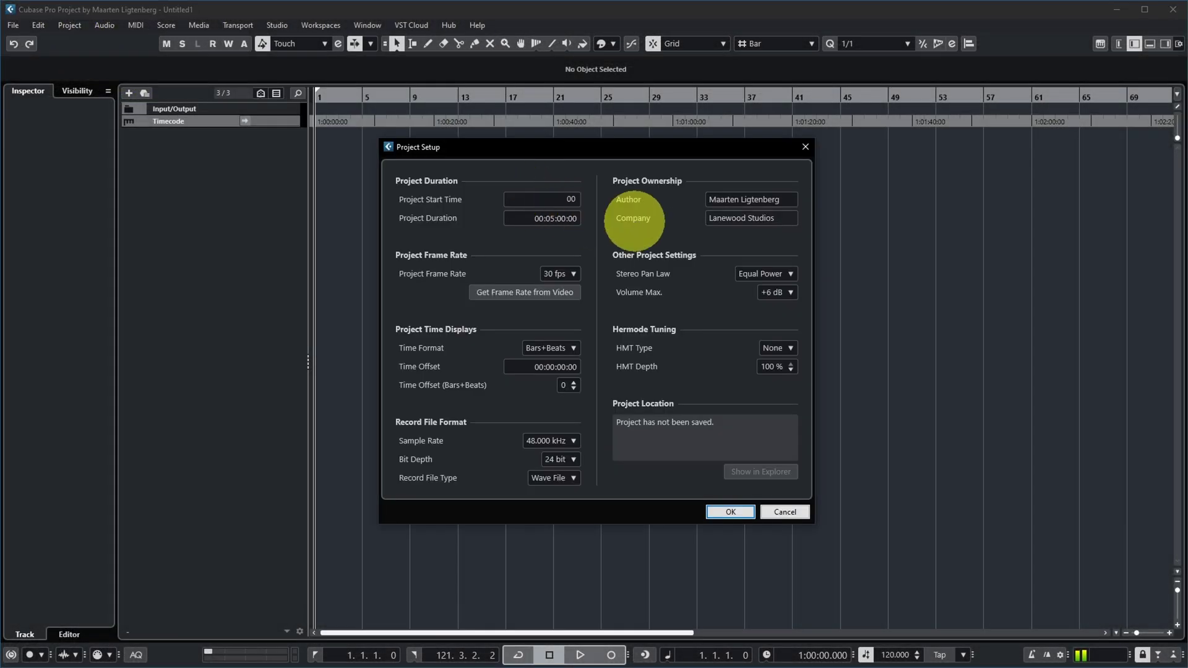
text(0)
key(Return)
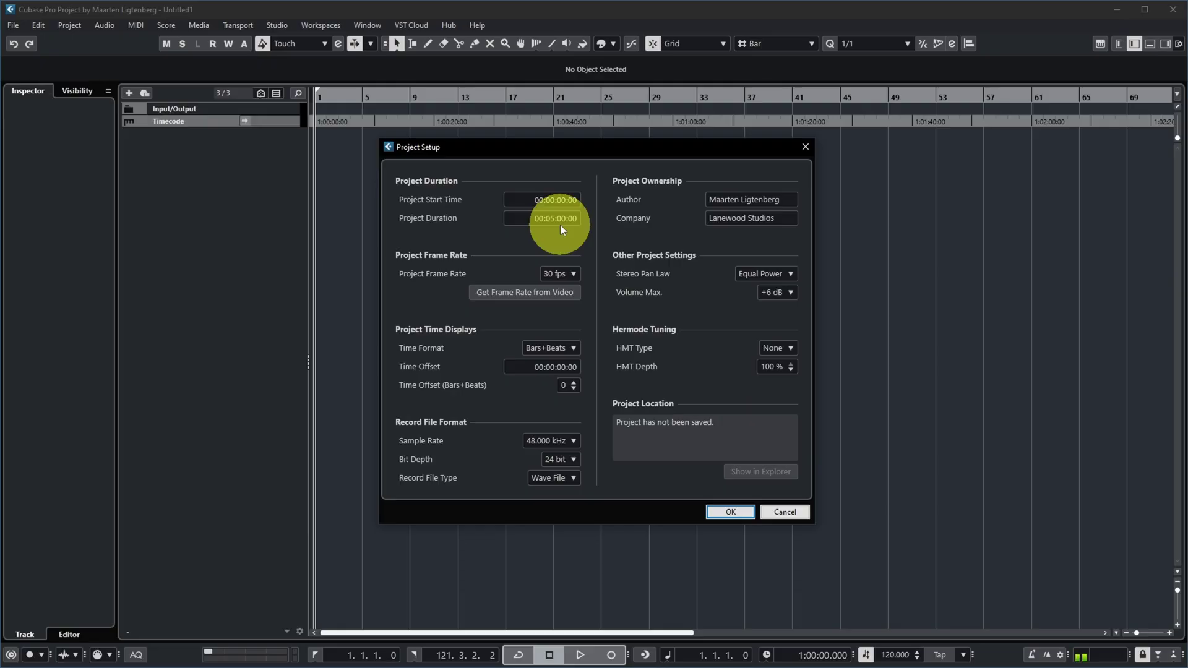
click(784, 511)
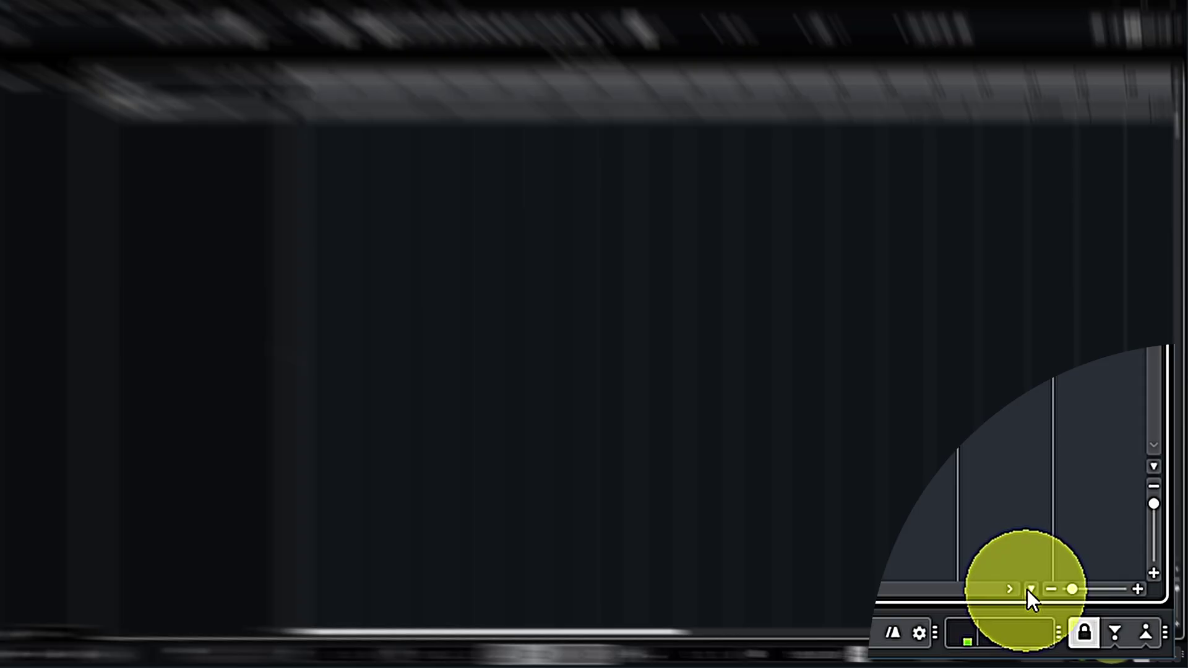
Zoom the timeline horizontally to show the full project duration
click(1116, 633)
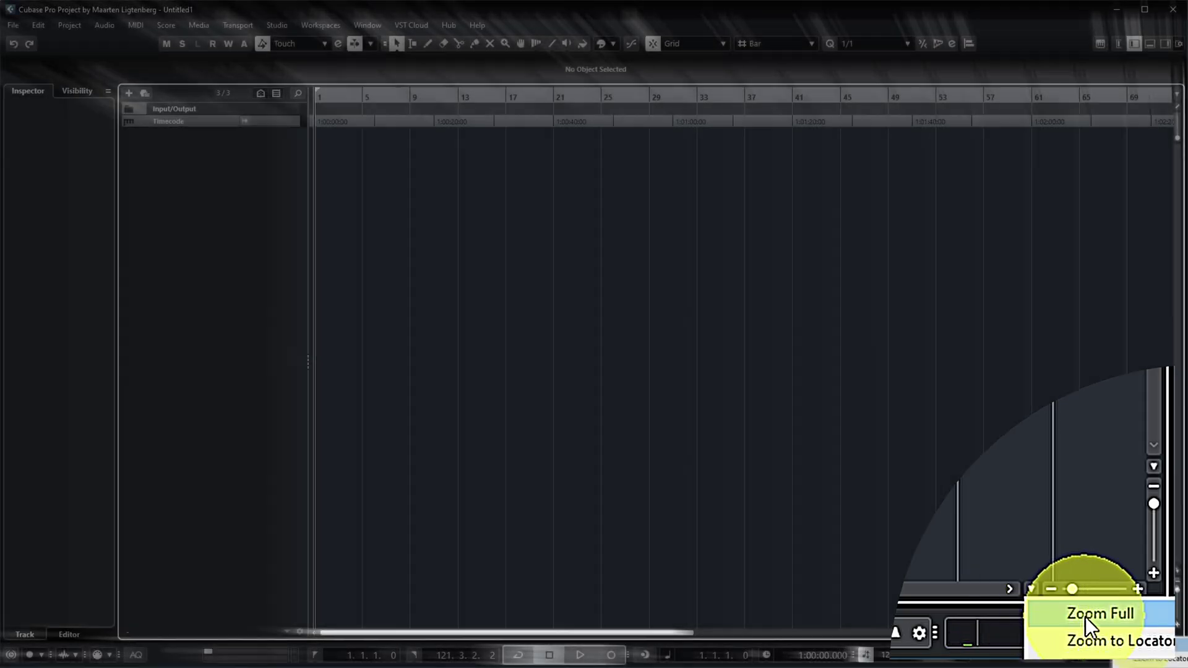
click(1085, 617)
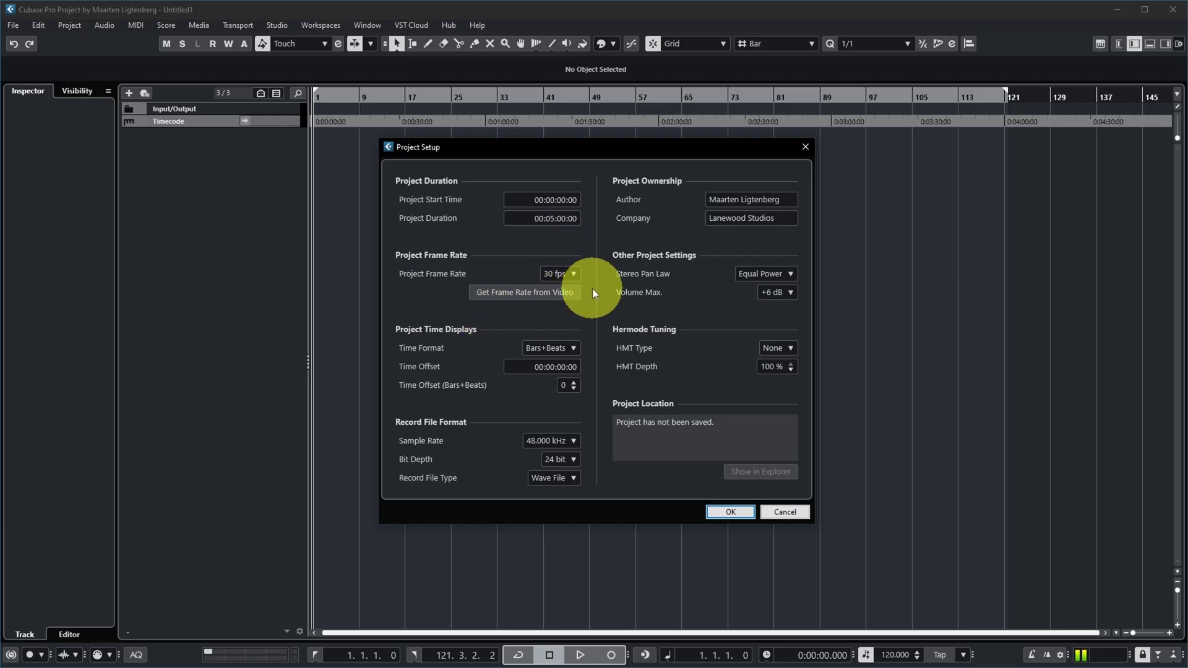
Review the available project frame rates, keeping 30 fps, and try to get the frame rate from video
click(573, 274)
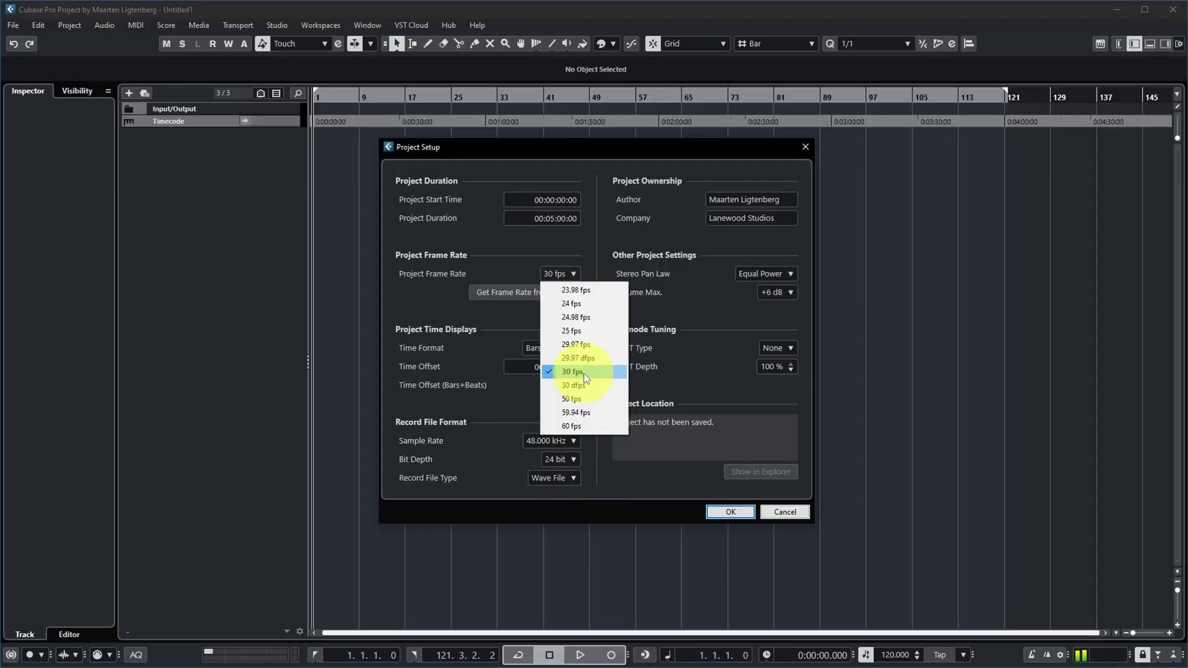
click(511, 318)
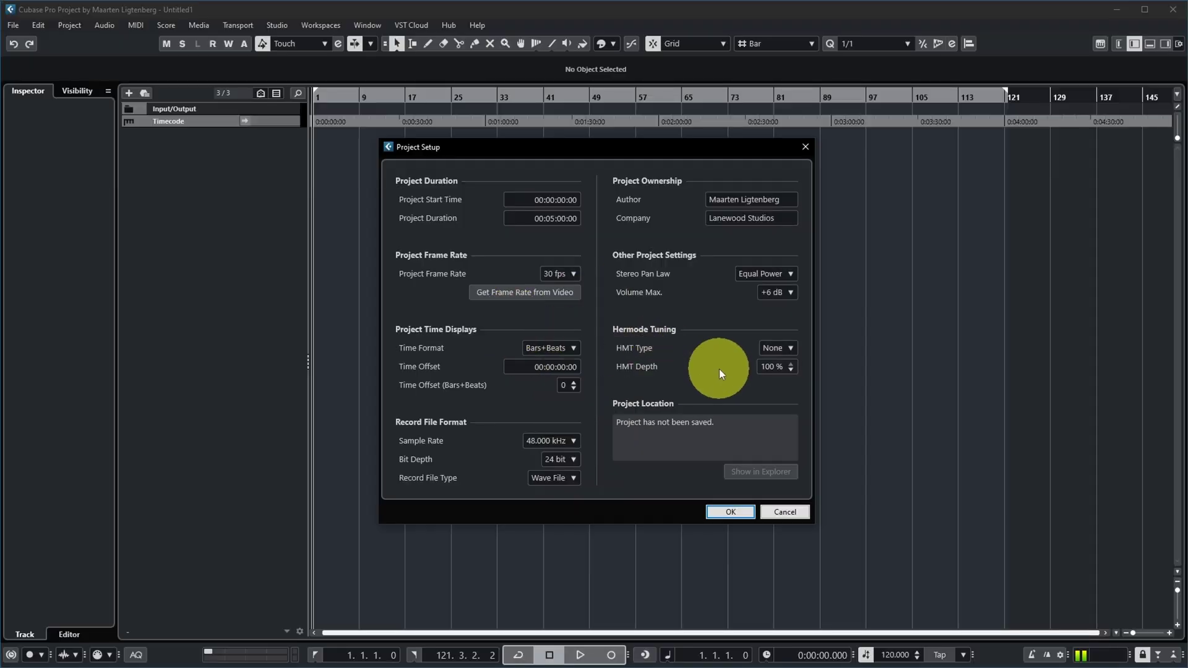
click(515, 292)
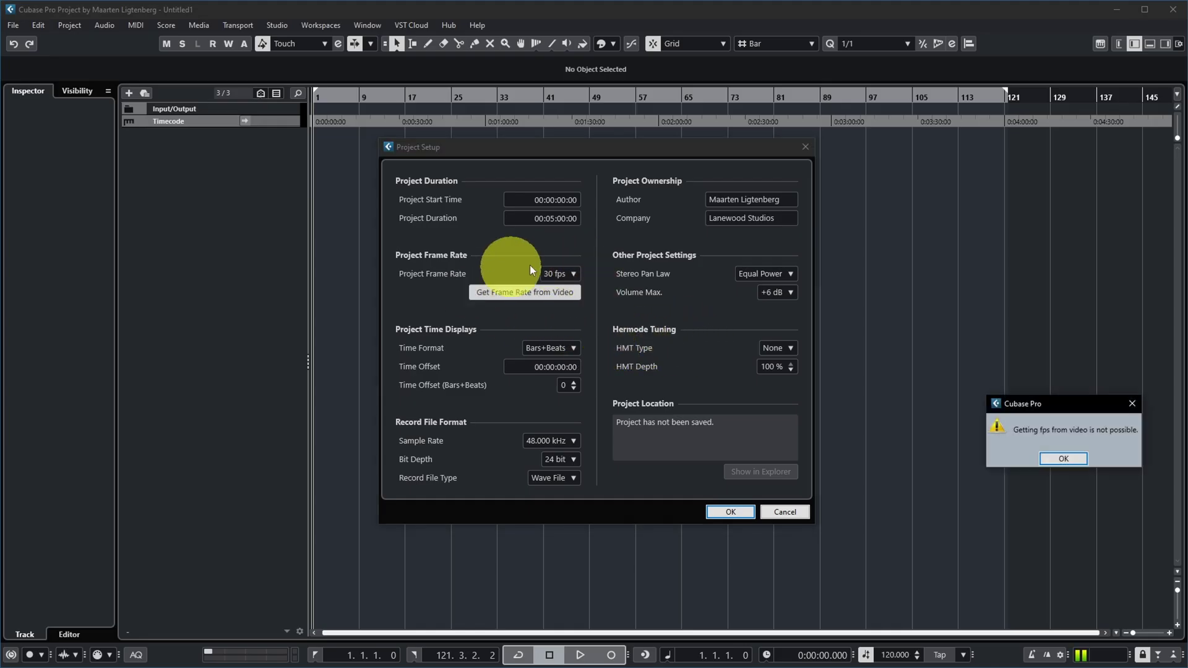
drag(1050, 407, 898, 322)
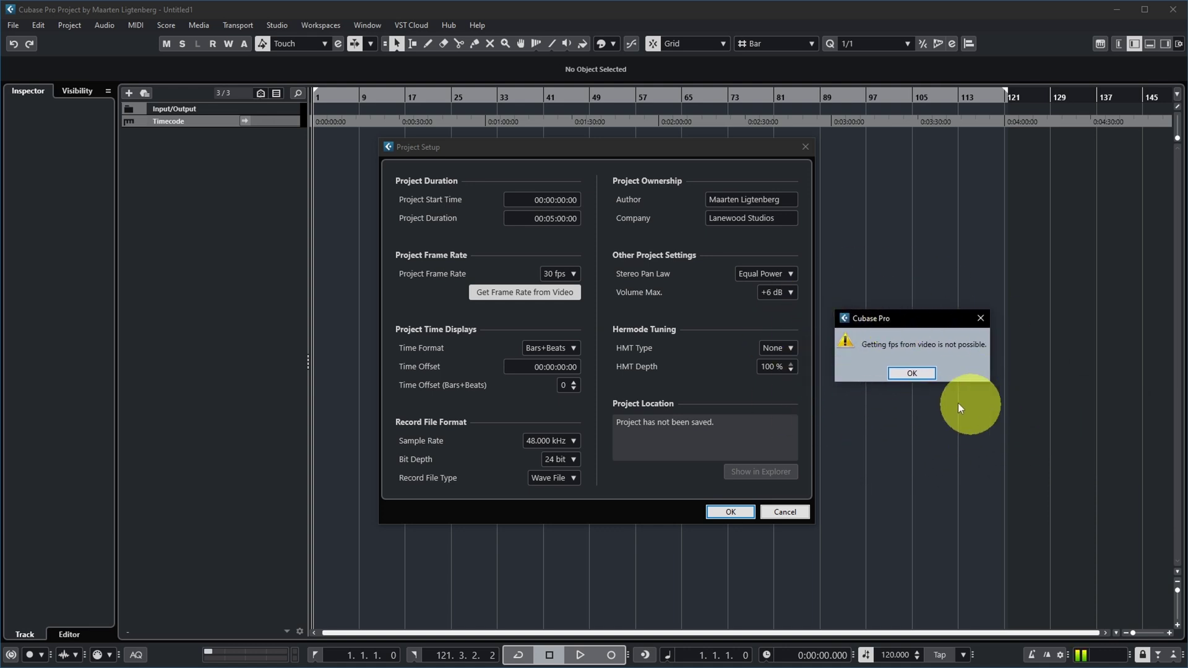
click(911, 374)
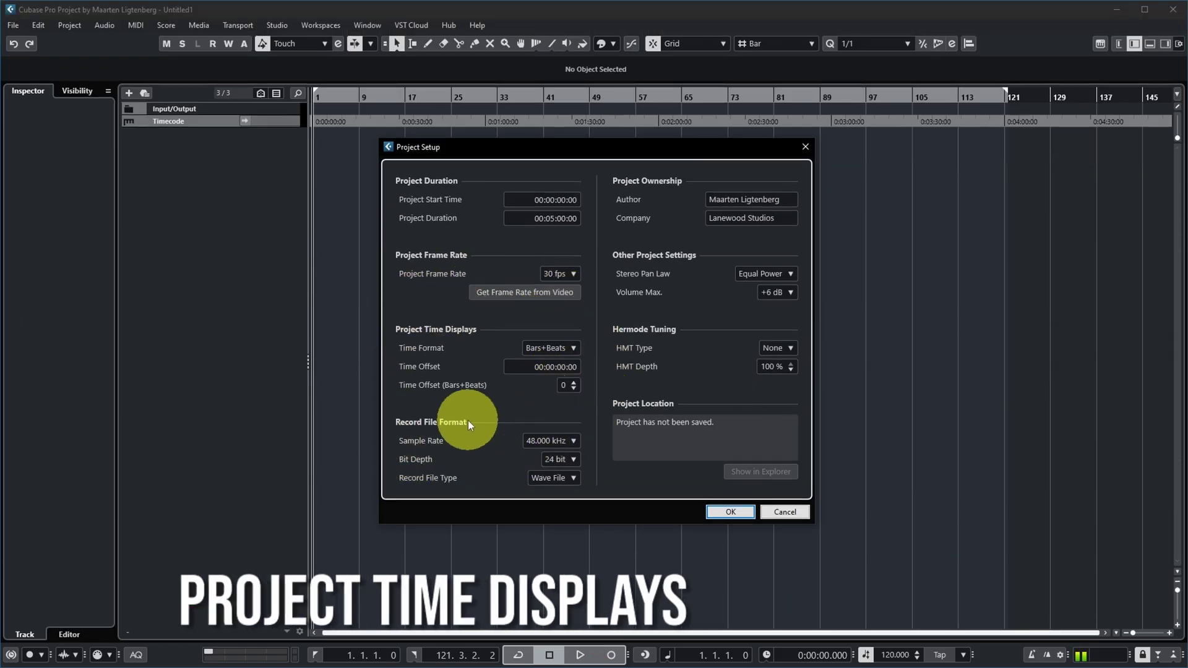
Review the available time formats in Project Setup and in the project ruler's format list
click(572, 348)
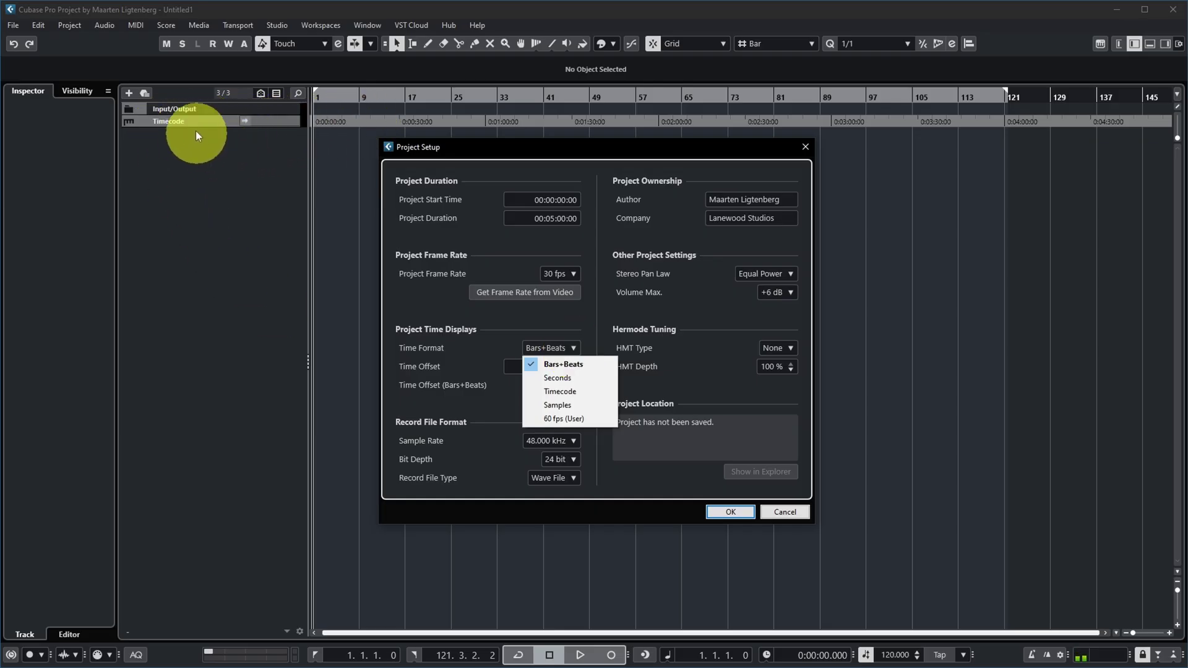
key(Escape)
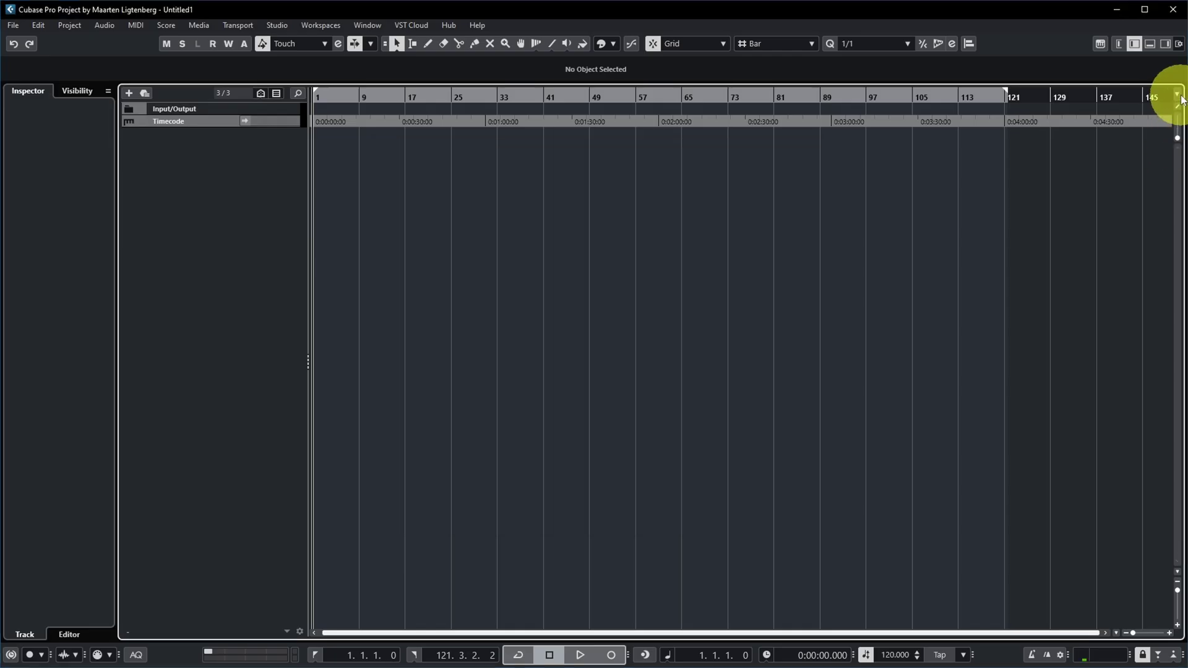
click(1177, 94)
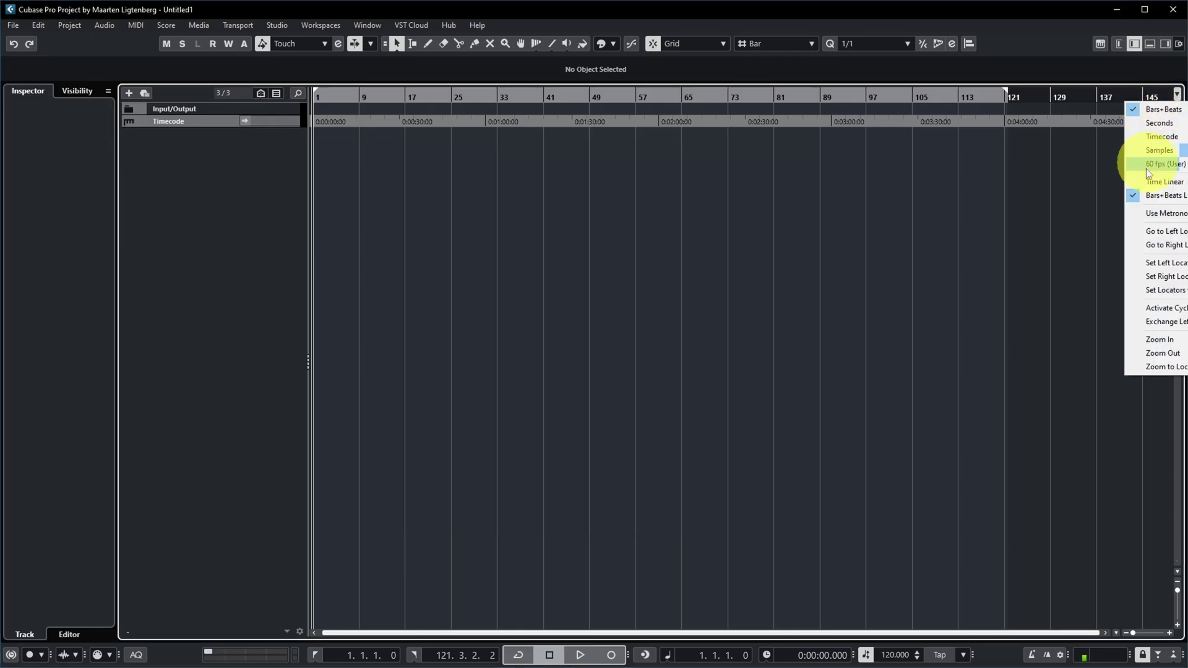
click(415, 272)
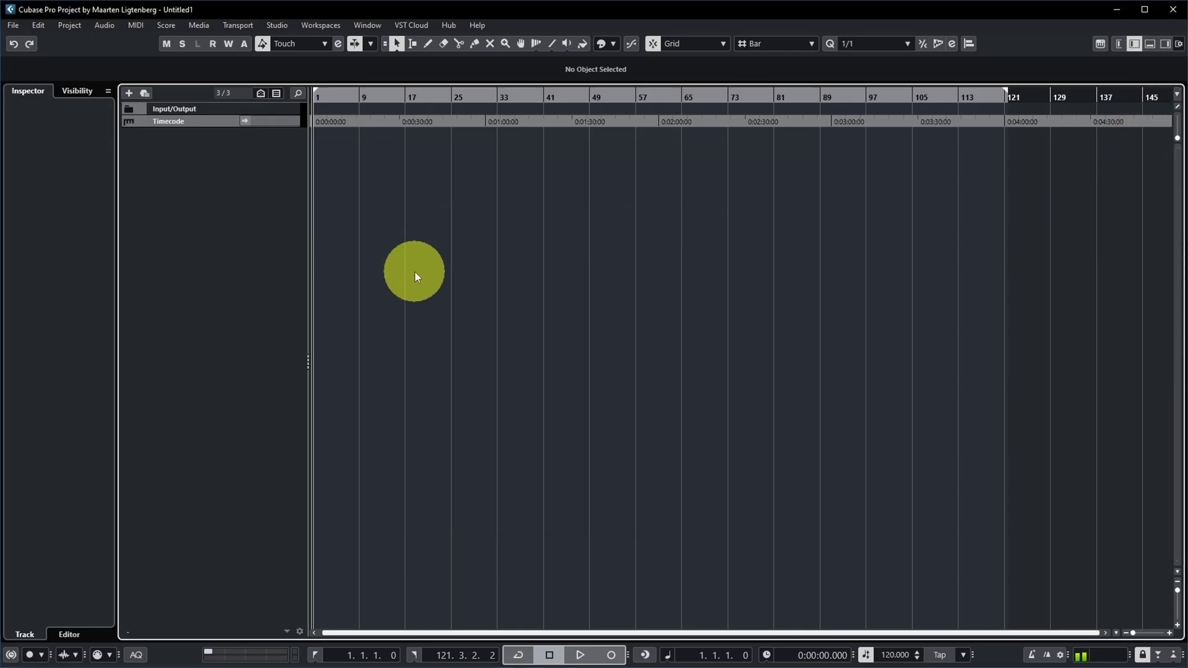
Set the time format to Timecode in Project Setup and apply it
key(shift+s)
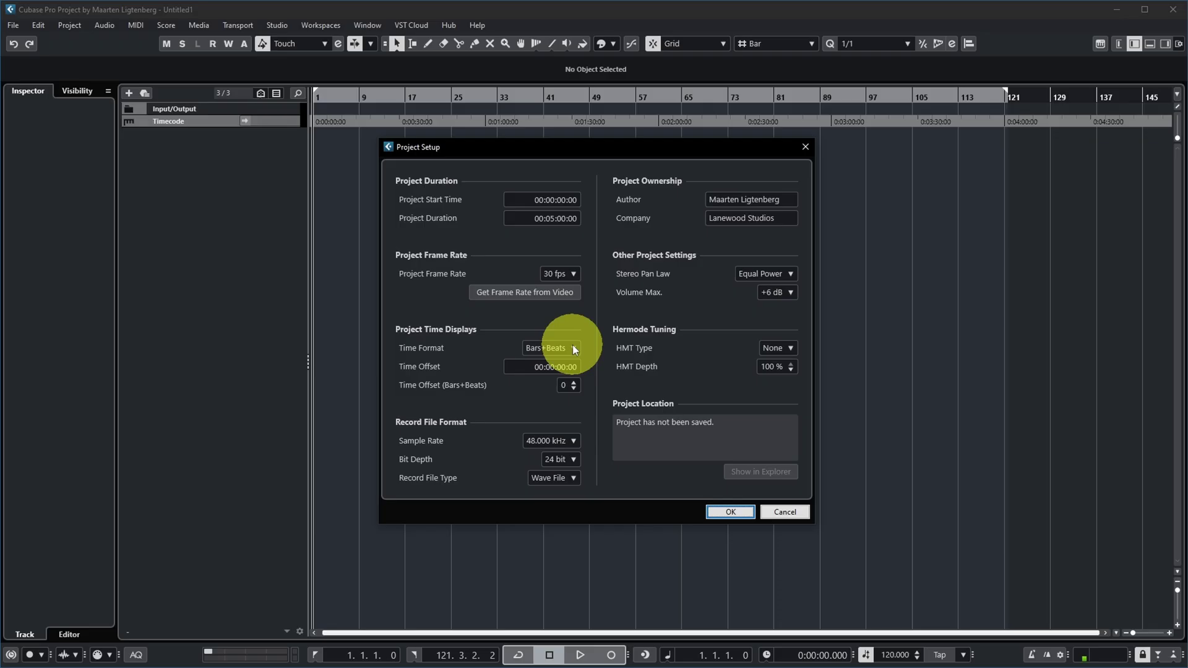
click(574, 349)
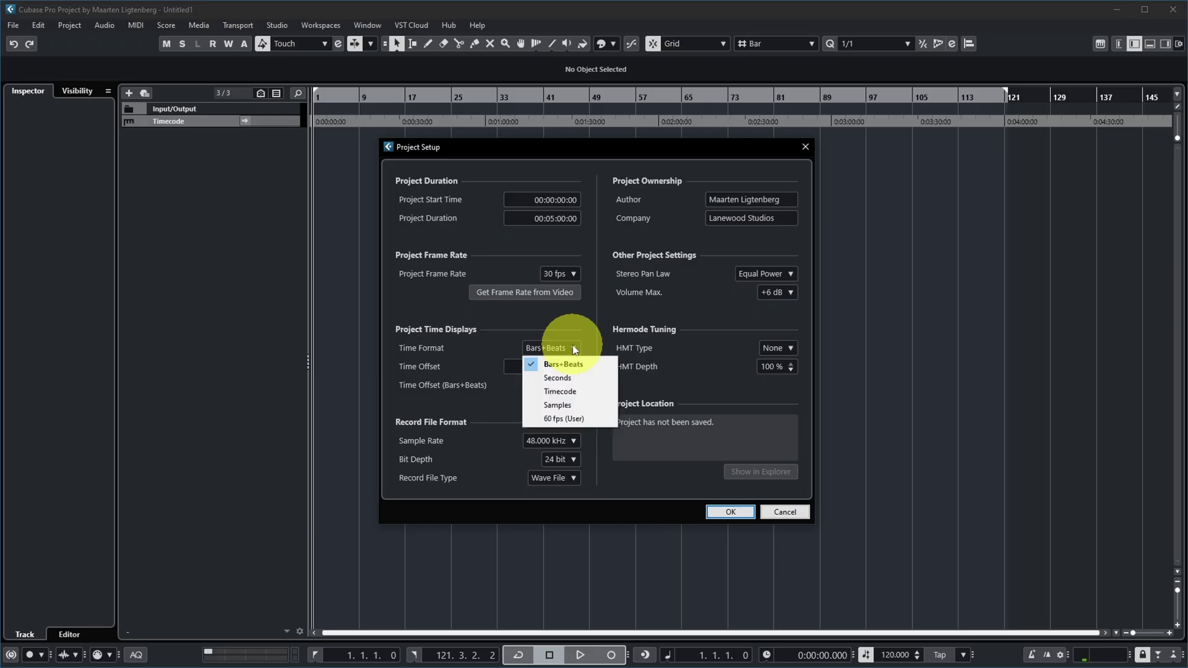
click(562, 392)
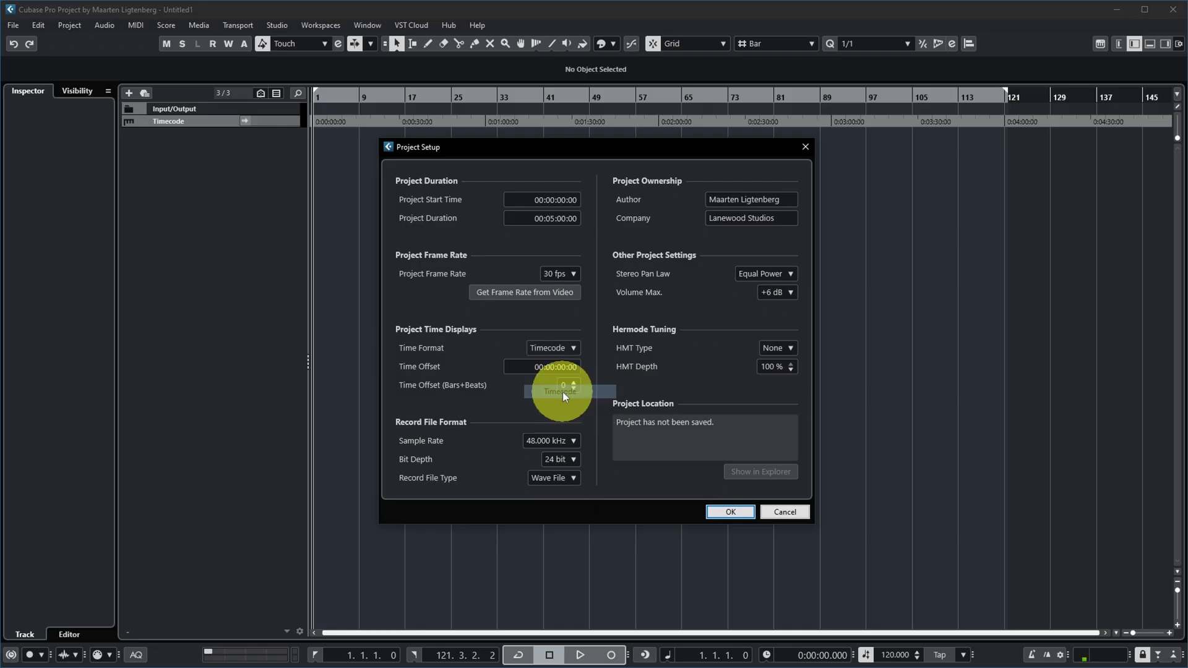
click(735, 512)
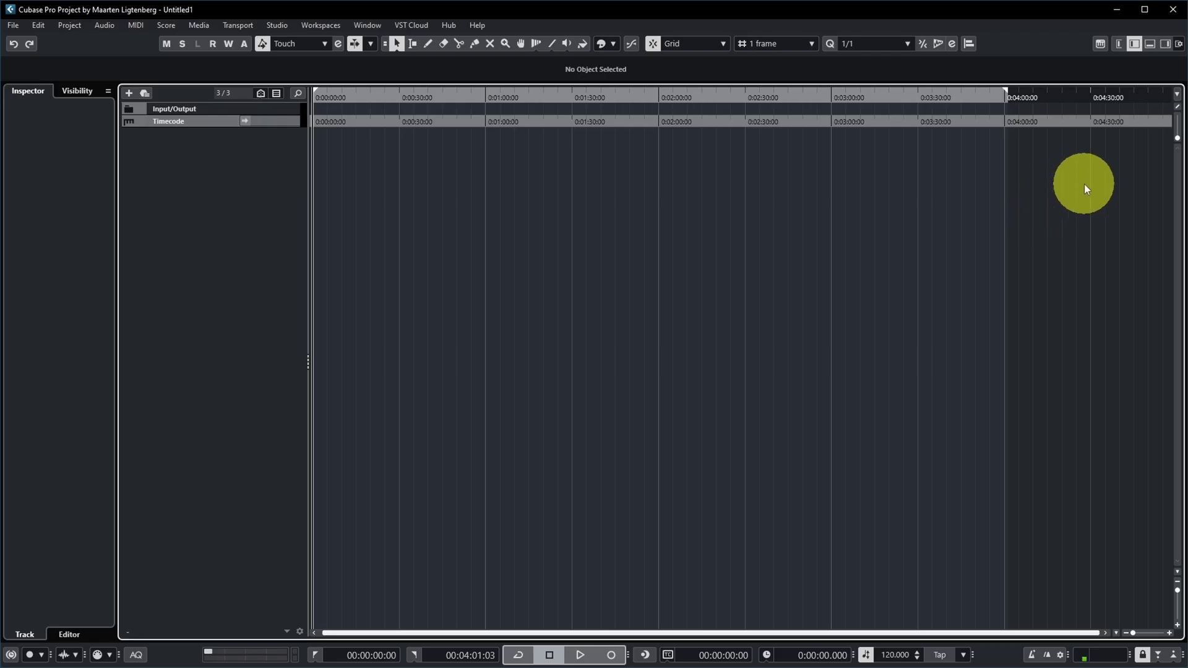
Set the time format to Bars+Beats and the project start time to 01:00:00:00 in Project Setup
key(shift+s)
click(551, 347)
click(560, 364)
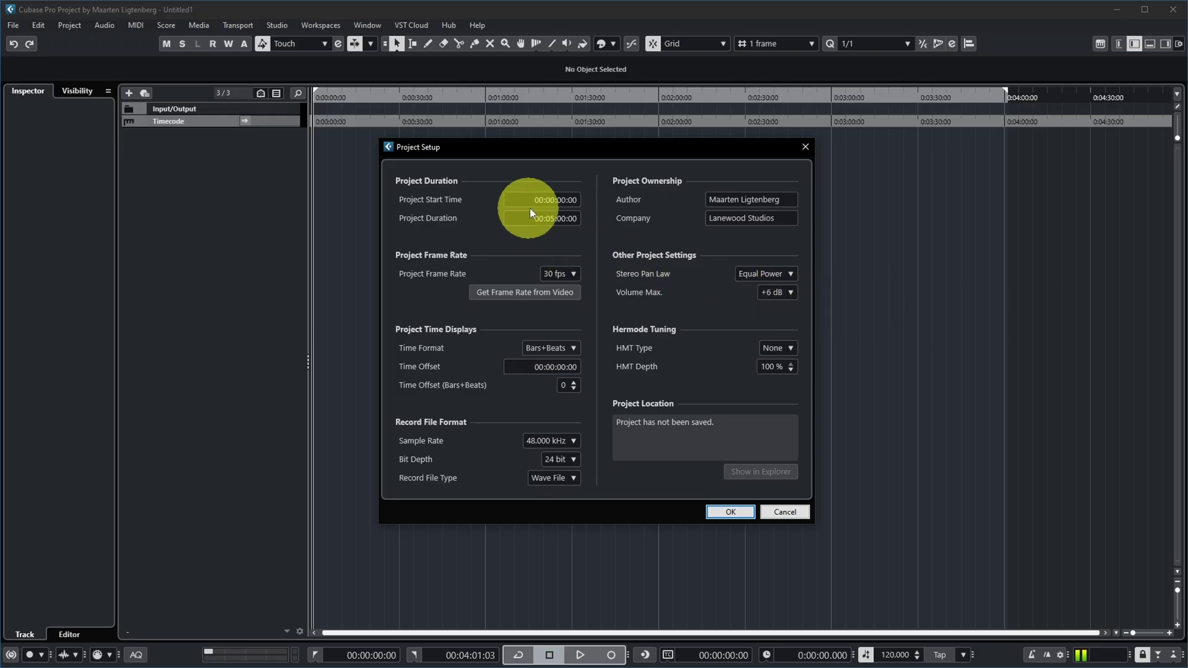
text(01)
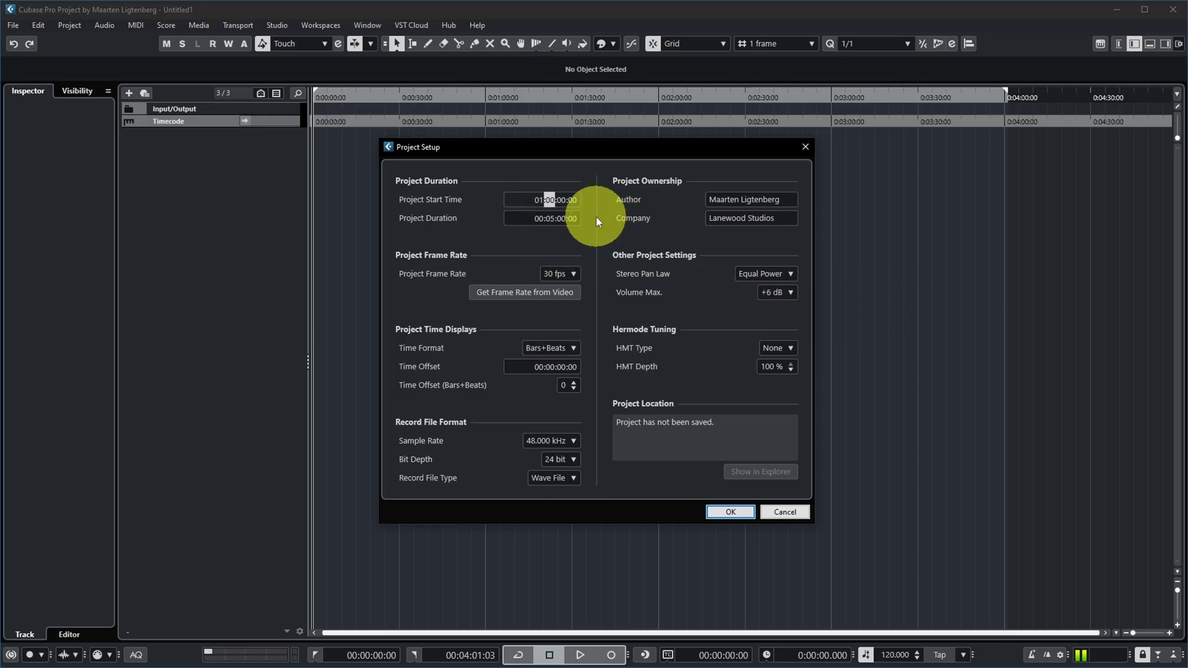
click(731, 512)
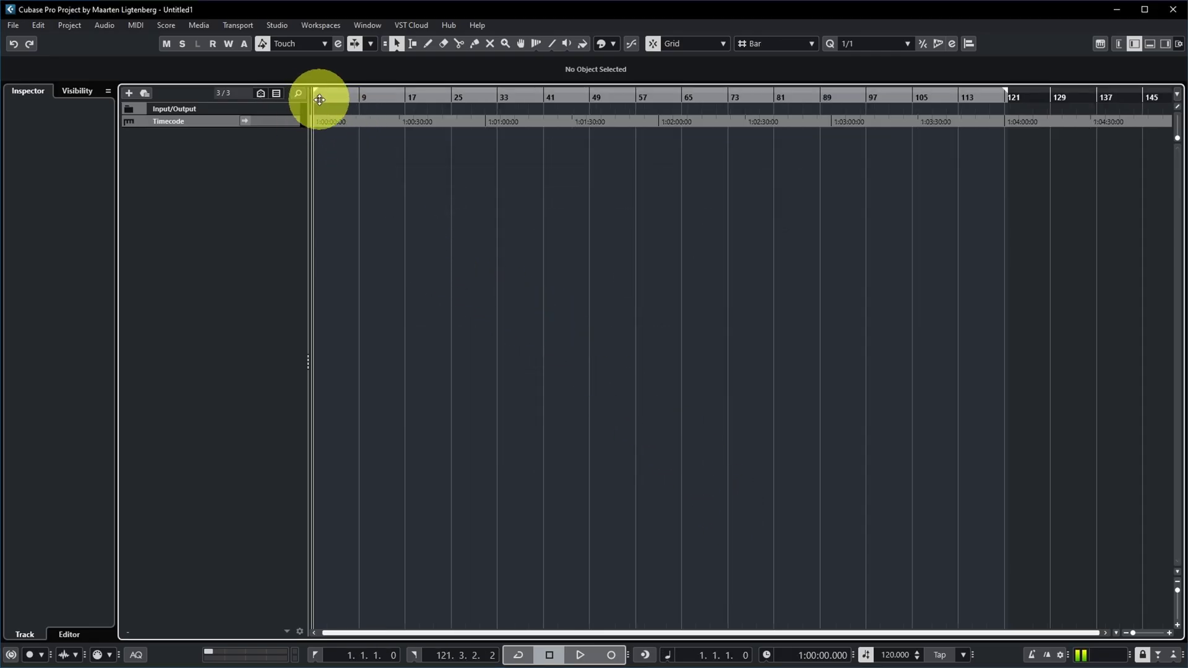
Set the project's time offset to 01:00:00:00 in Project Setup and apply it
key(shift+s)
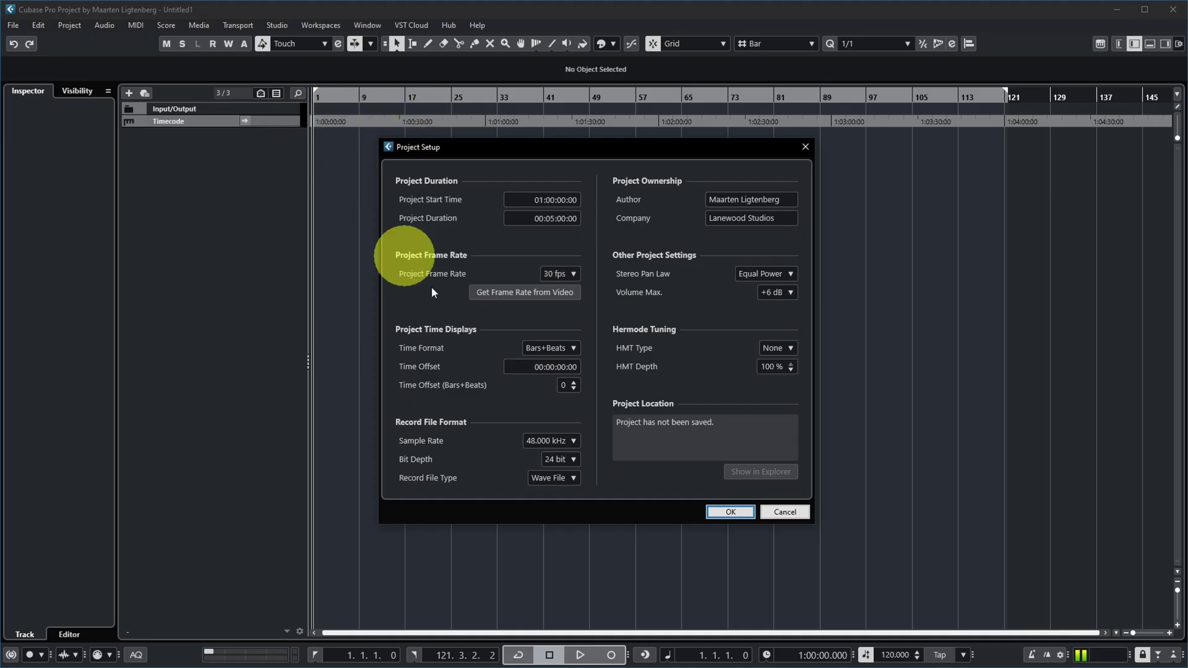
click(540, 370)
text(1)
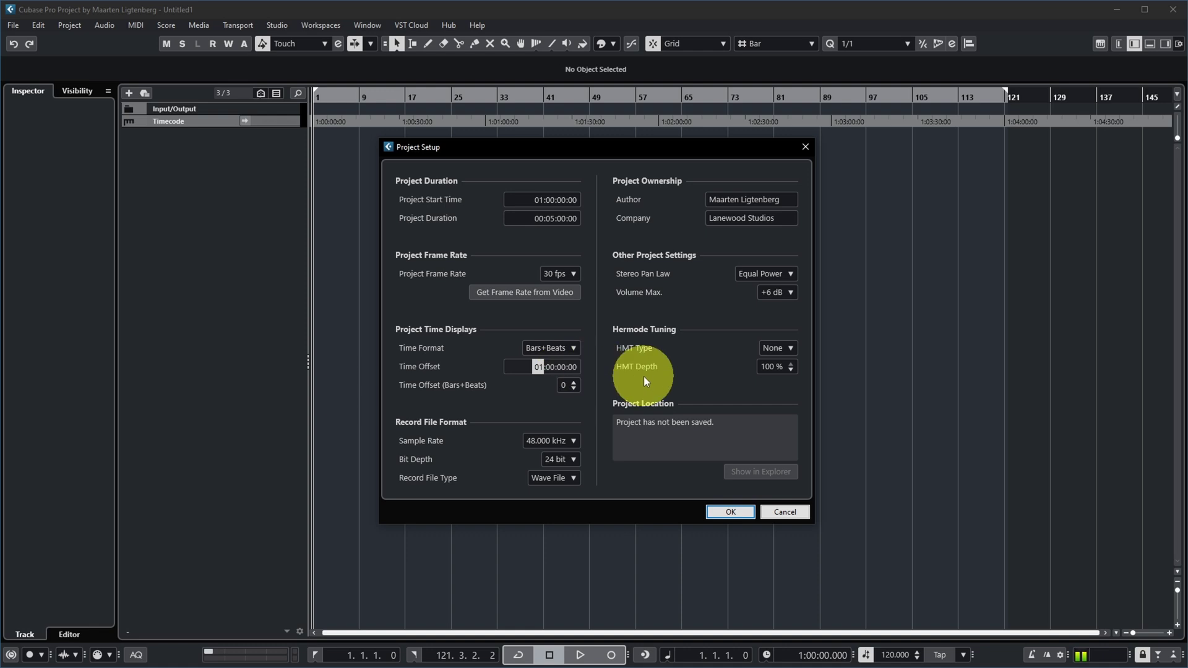
click(740, 514)
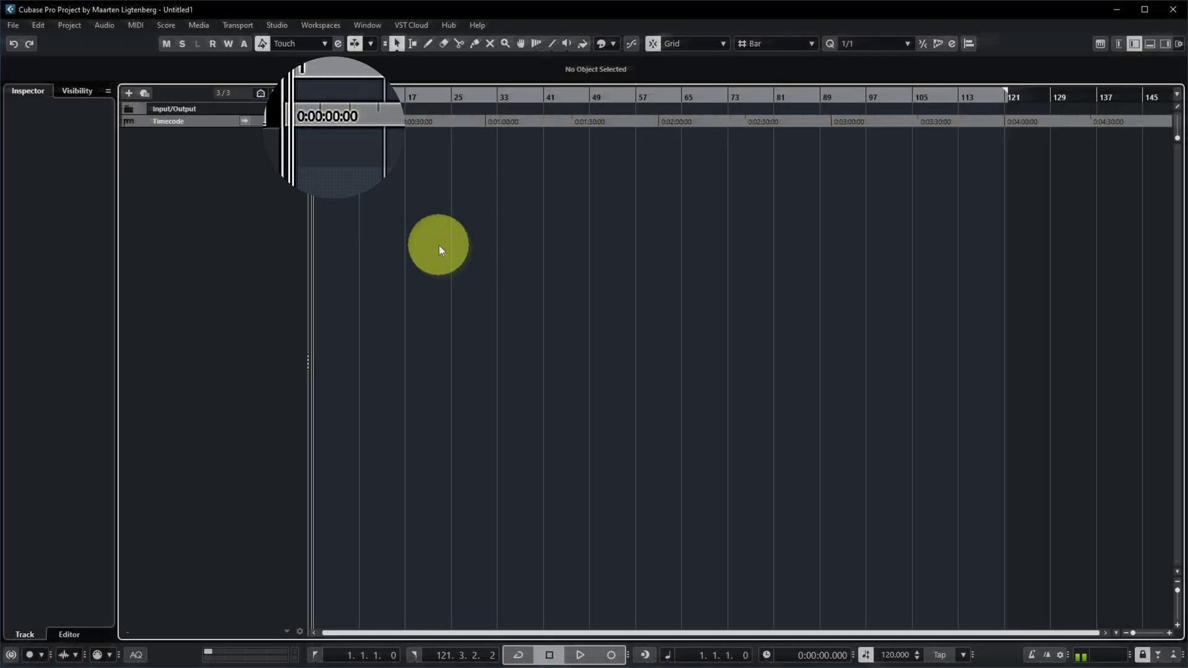
Reset the project start time and time offset to 00:00:00:00, and set the Bars+Beats time offset to 2
key(shift+s)
click(537, 367)
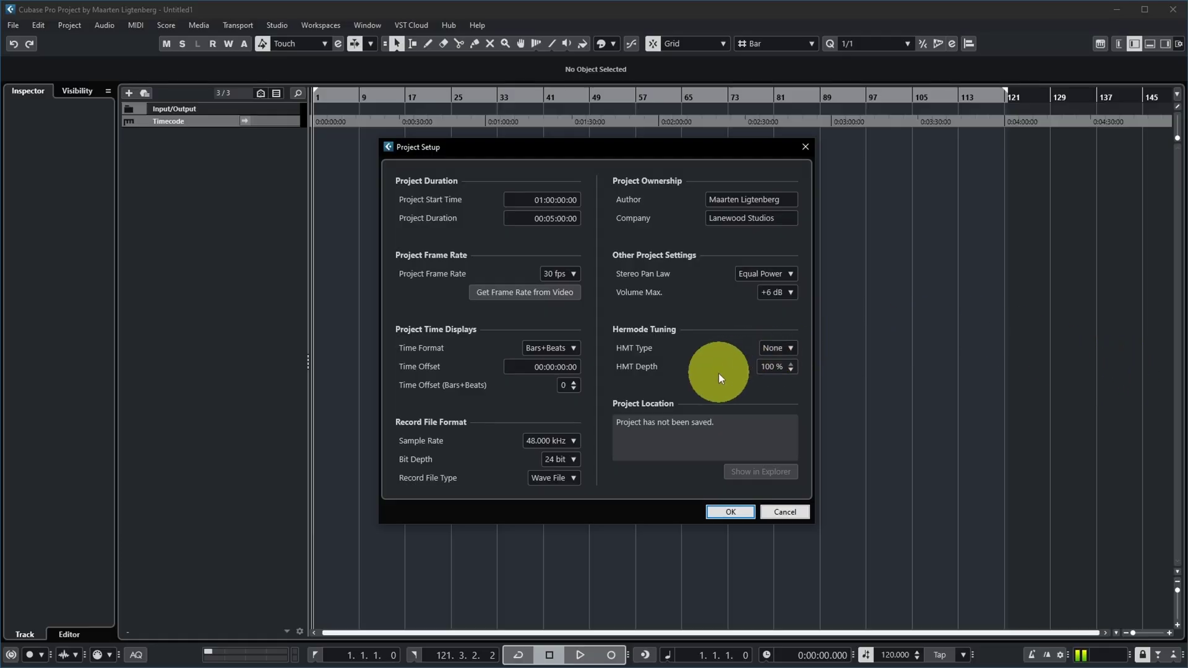
click(575, 386)
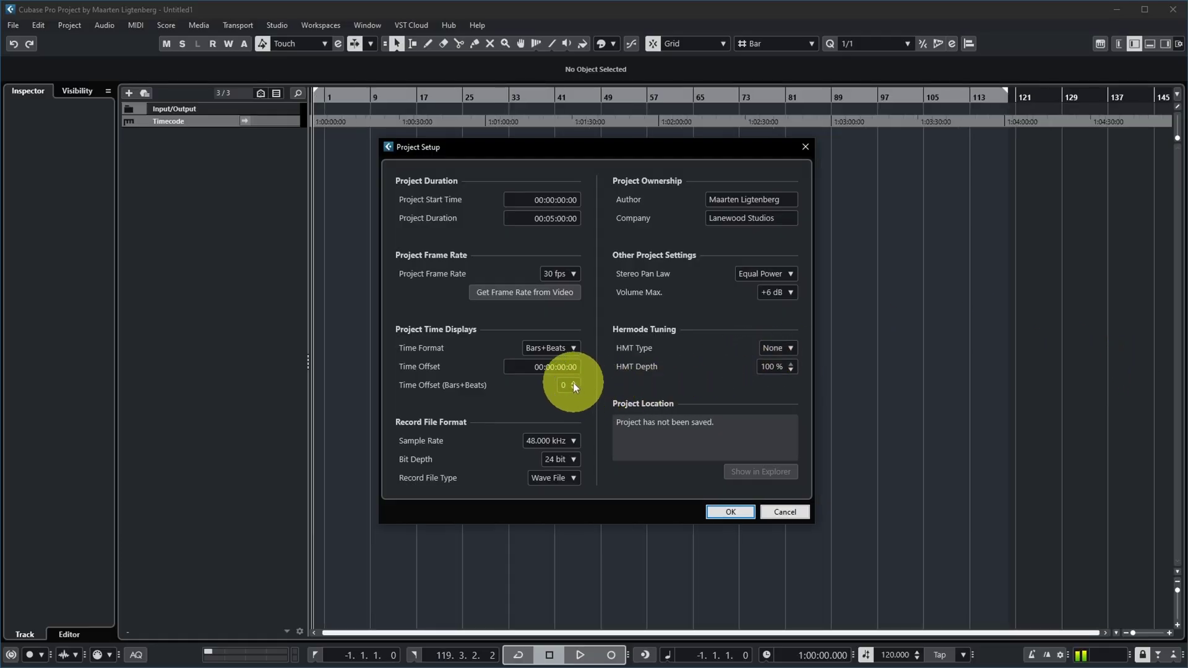
click(574, 383)
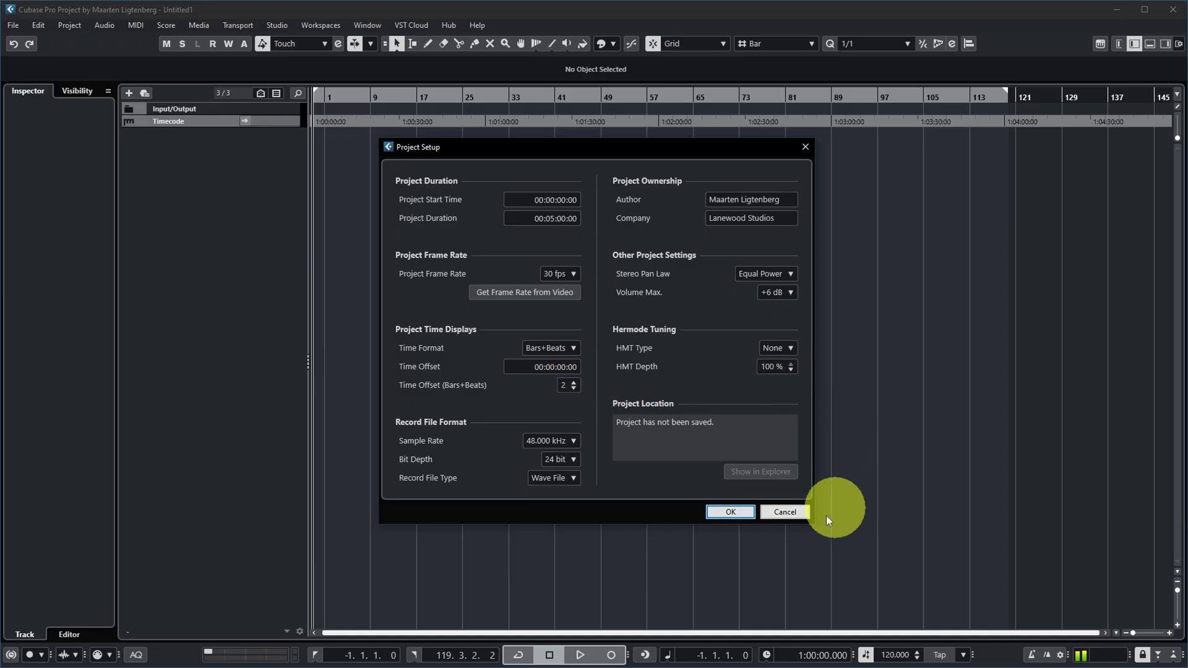
click(725, 514)
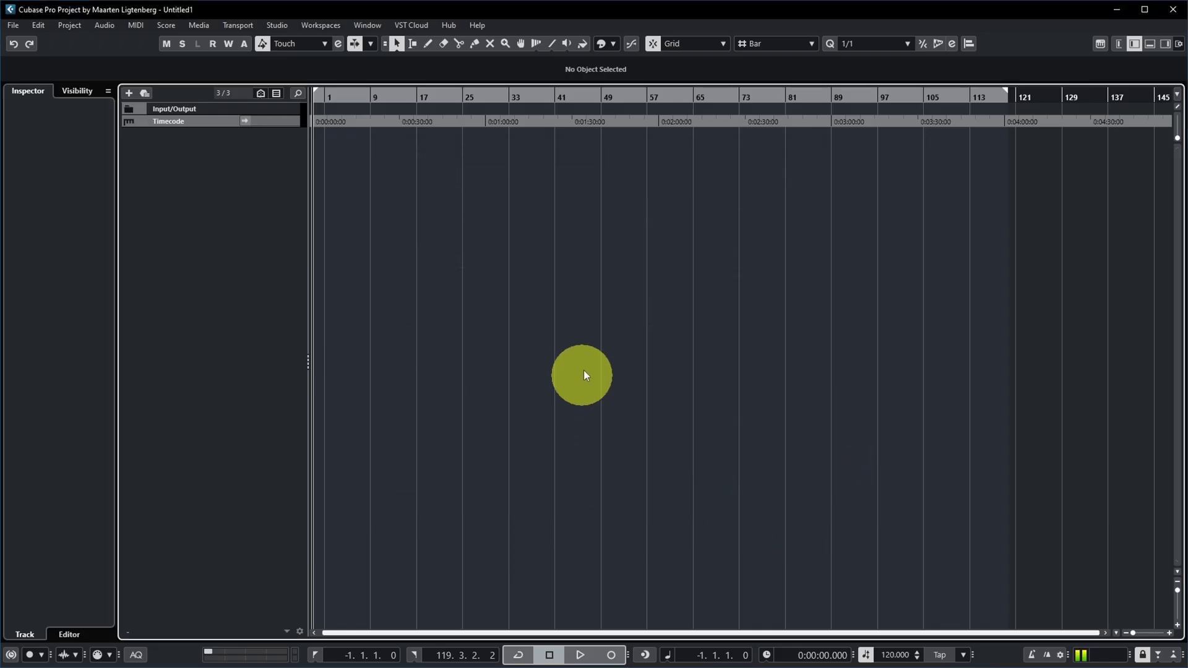
Examine the offset bars before bar 1 against the timecode ruler at the start of the timeline
key(h)
key(h)
key(h)
key(h)
key(h)
key(h)
key(h)
key(h)
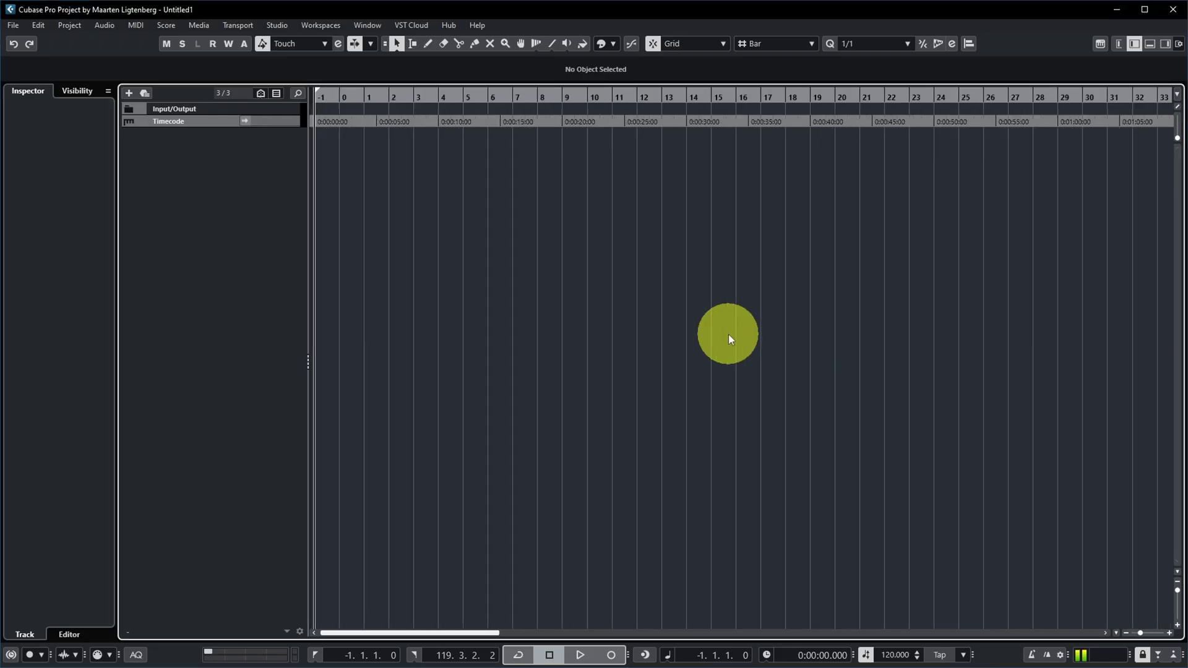
key(h)
key(h)
key(h)
key(h)
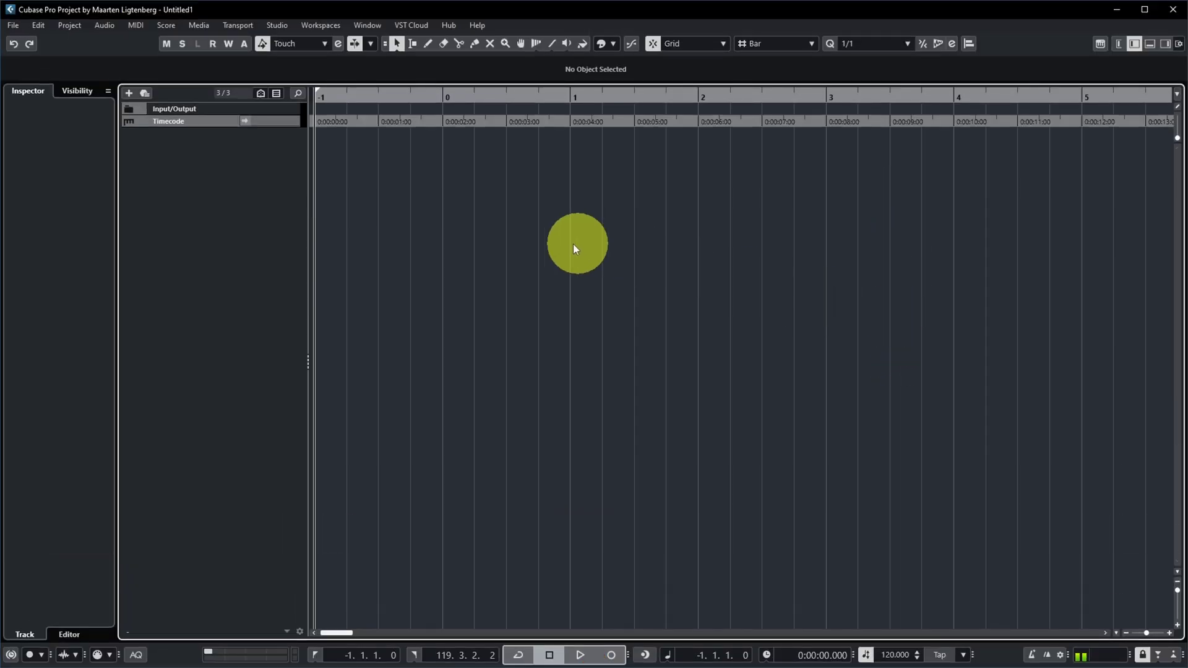
Switch the ruler track to Seconds and set the timecode at bar 1 to 00:00:00:00
click(175, 122)
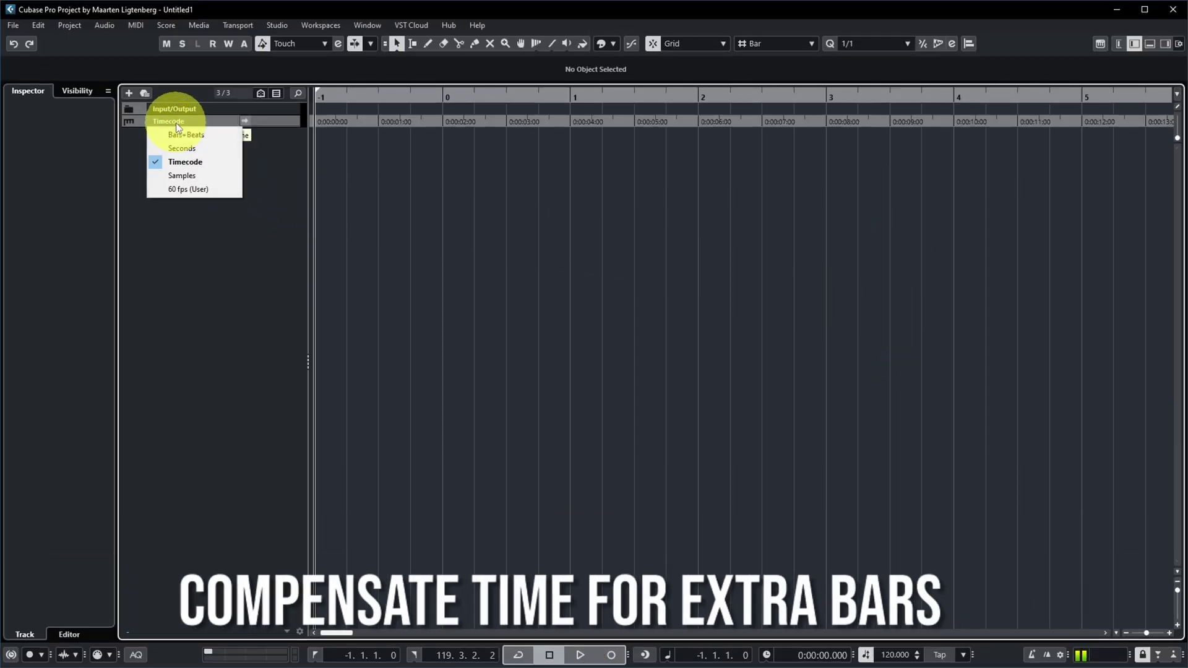
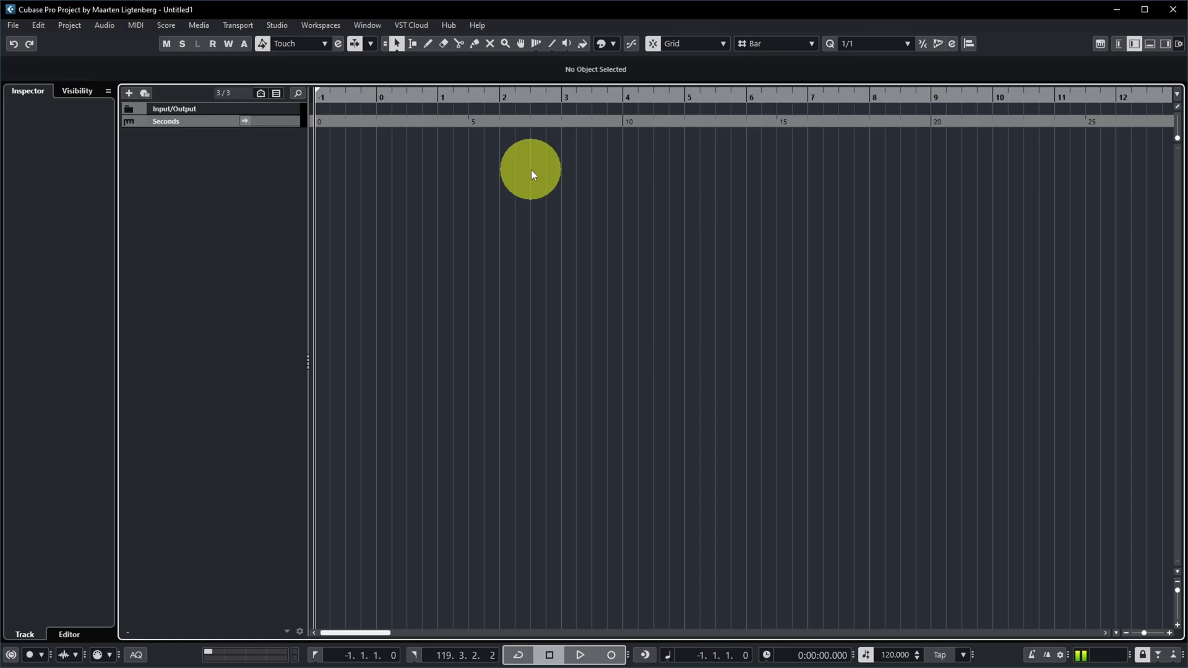
click(438, 94)
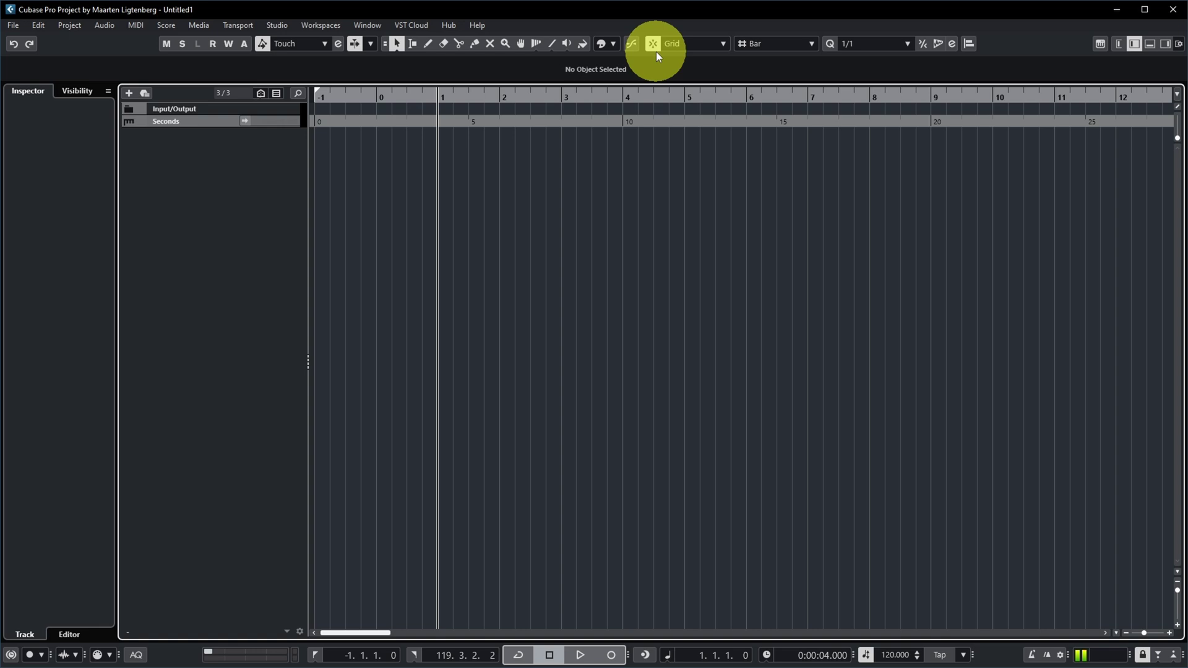
click(76, 27)
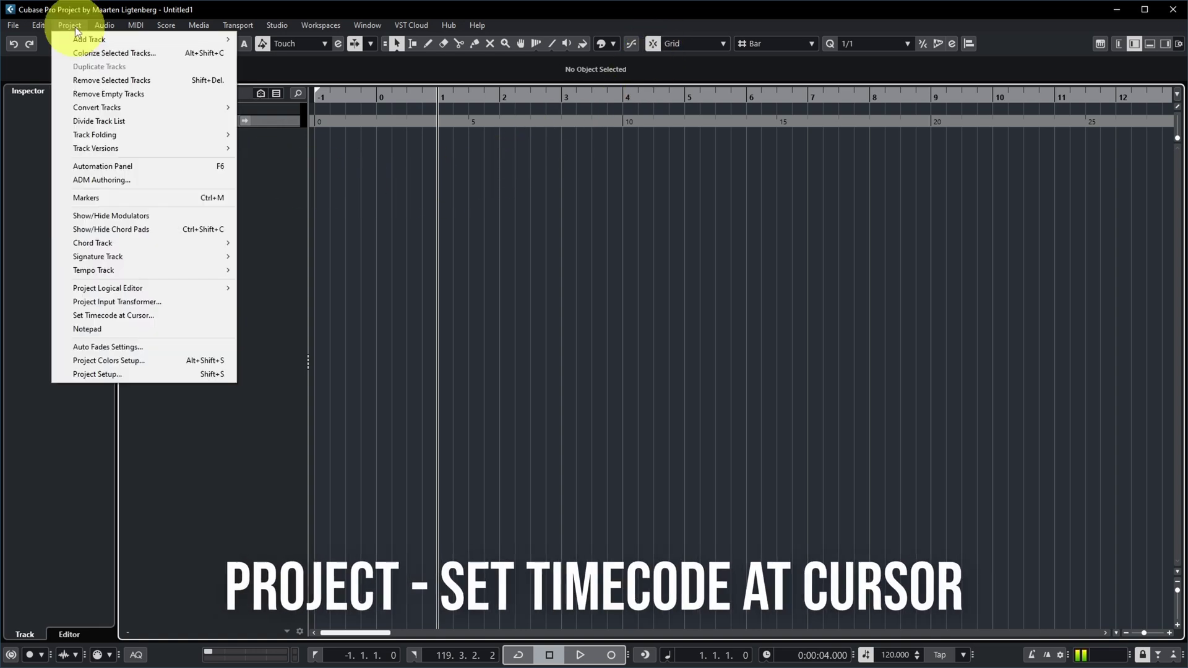
click(111, 313)
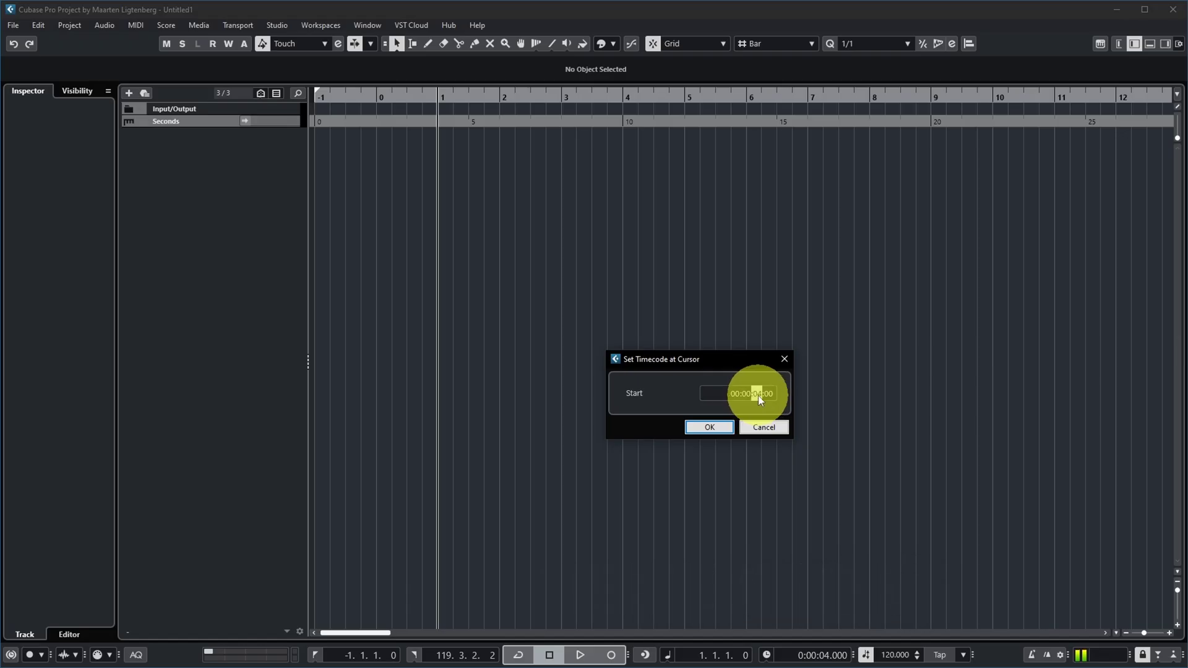
click(708, 426)
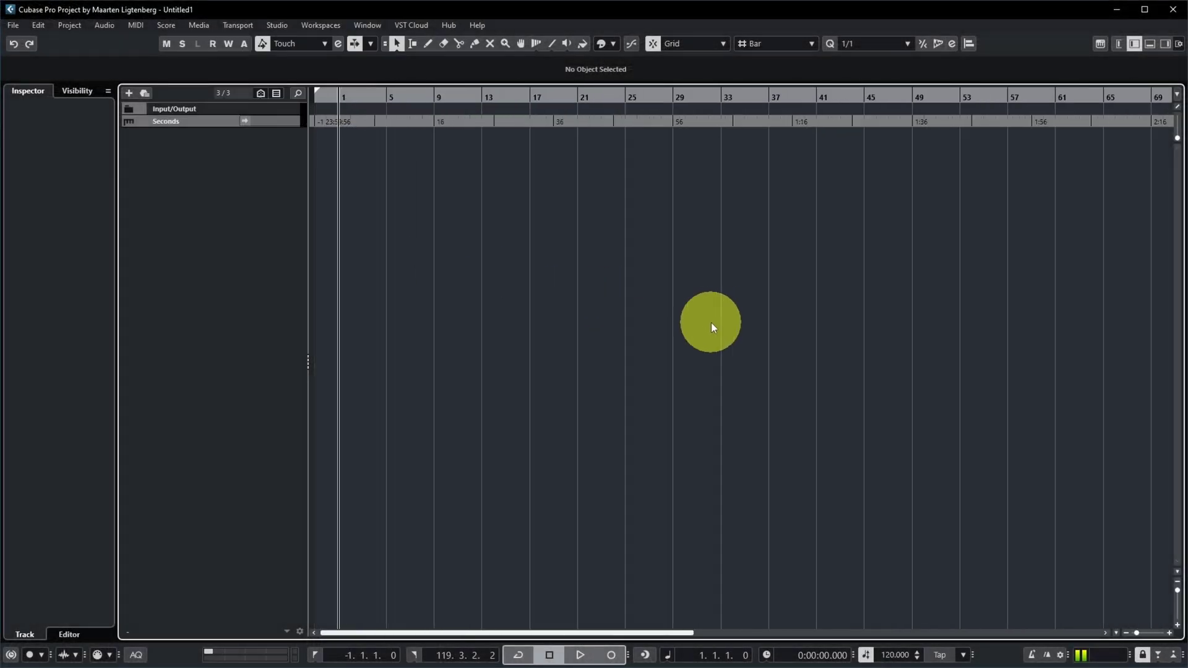
key(g)
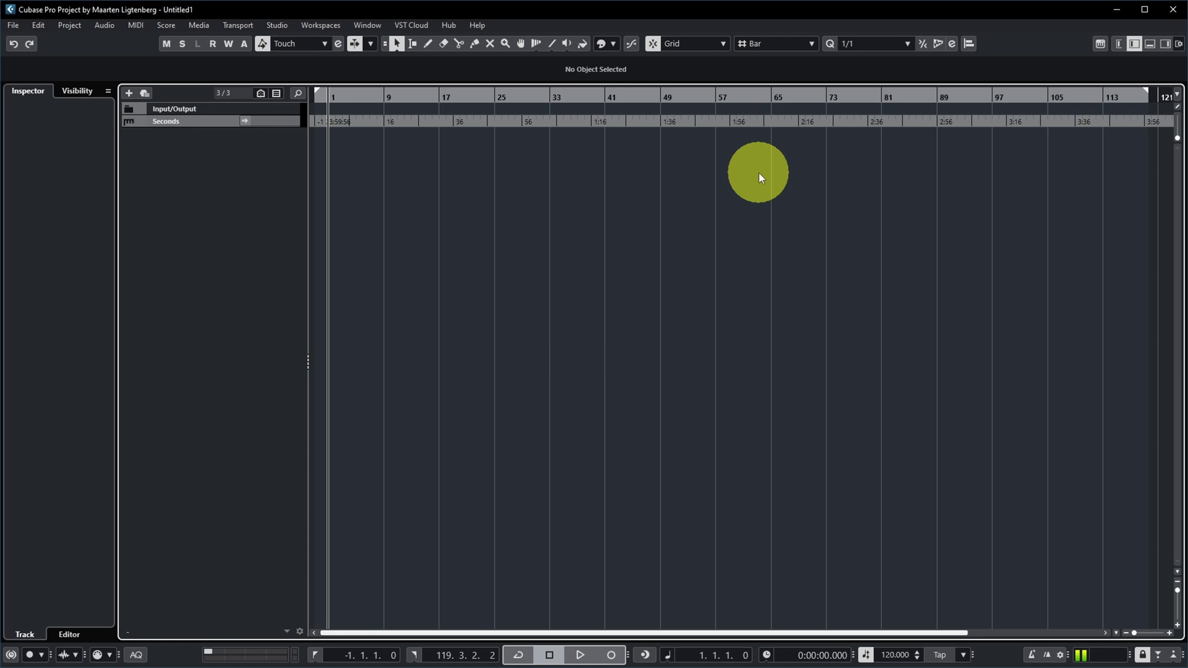
Review the start time and record file types in Project Setup and the Broadcast Wave recording preferences
key(shift+s)
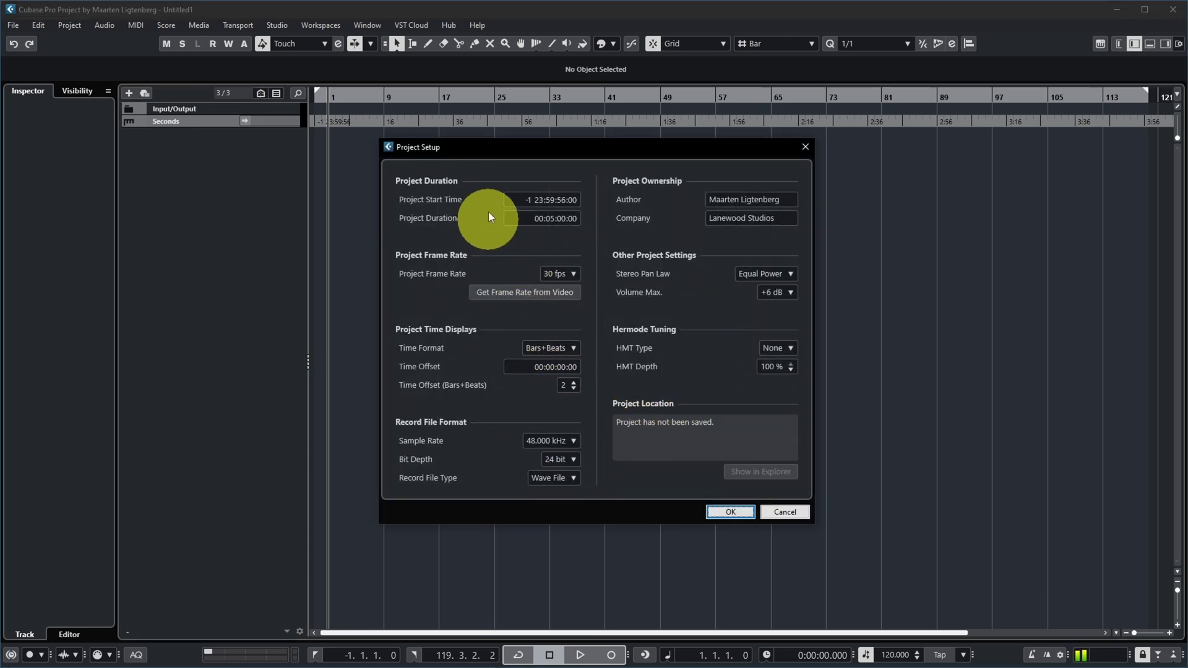
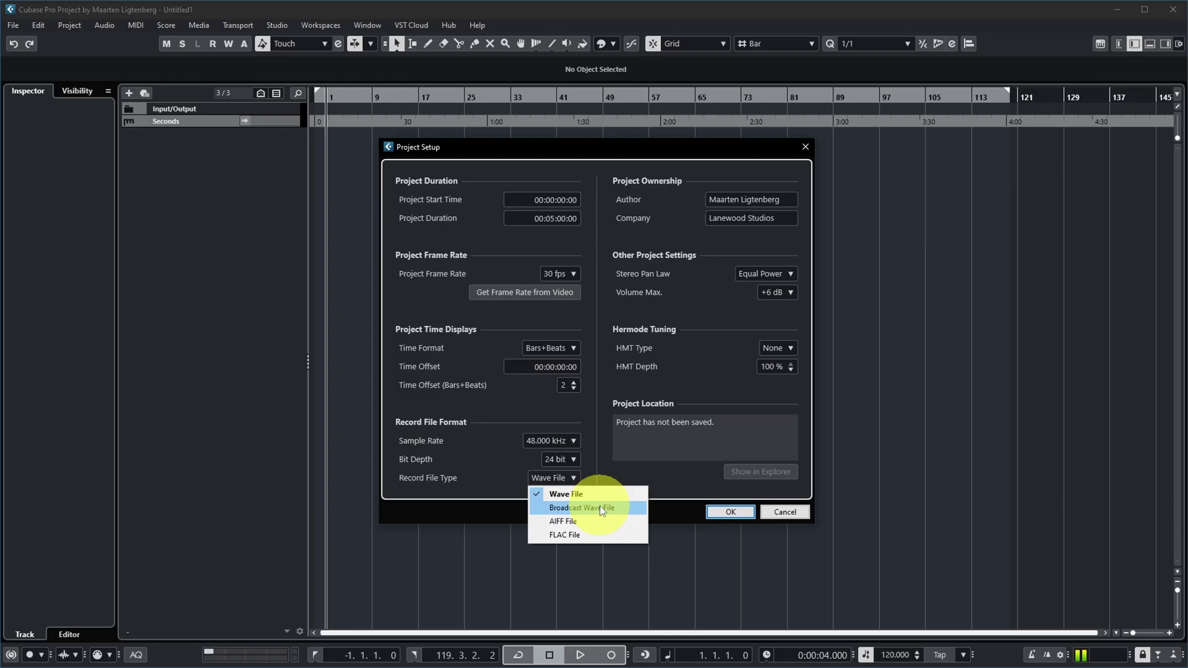
click(802, 516)
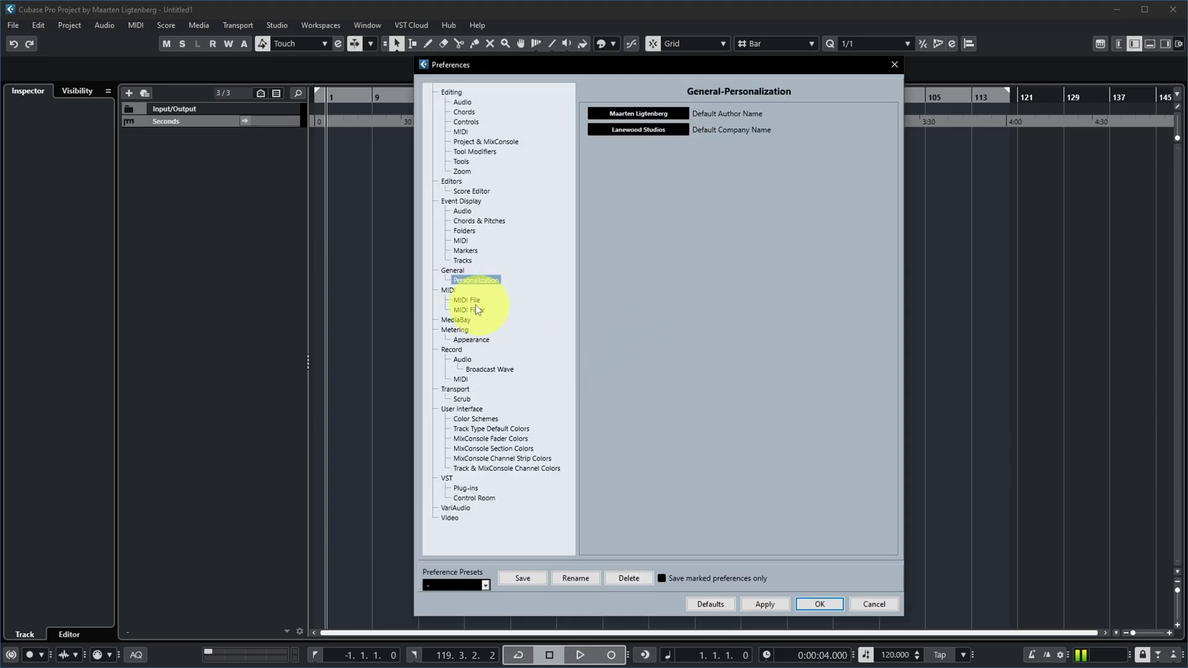
click(486, 370)
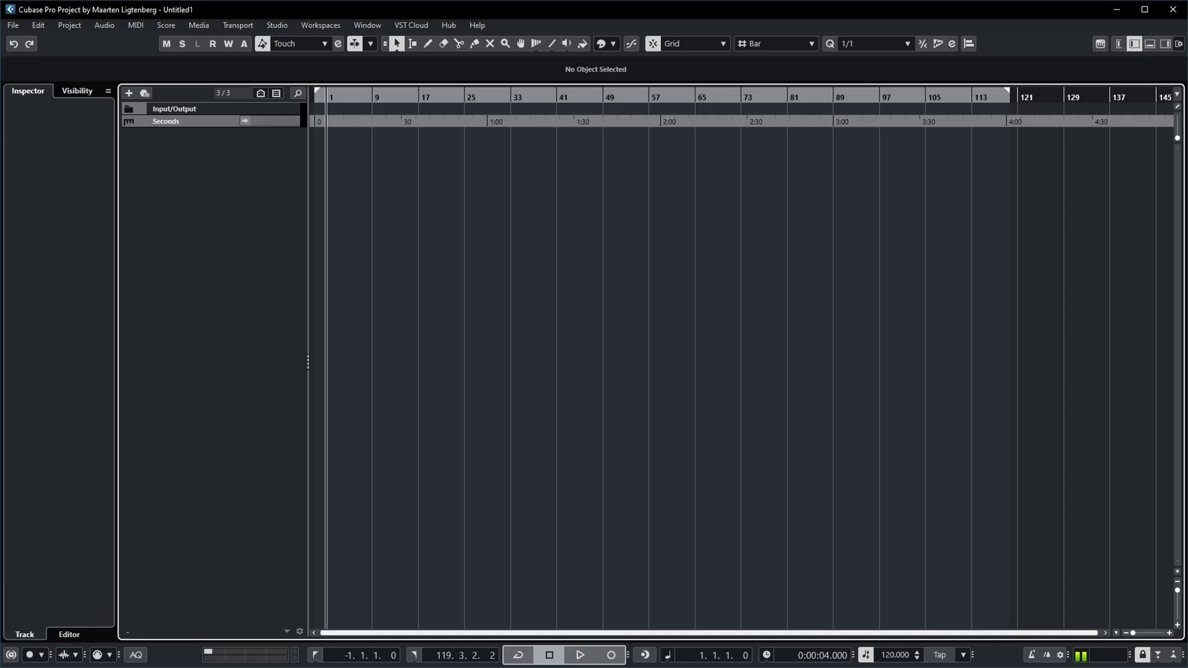
key(shift+s)
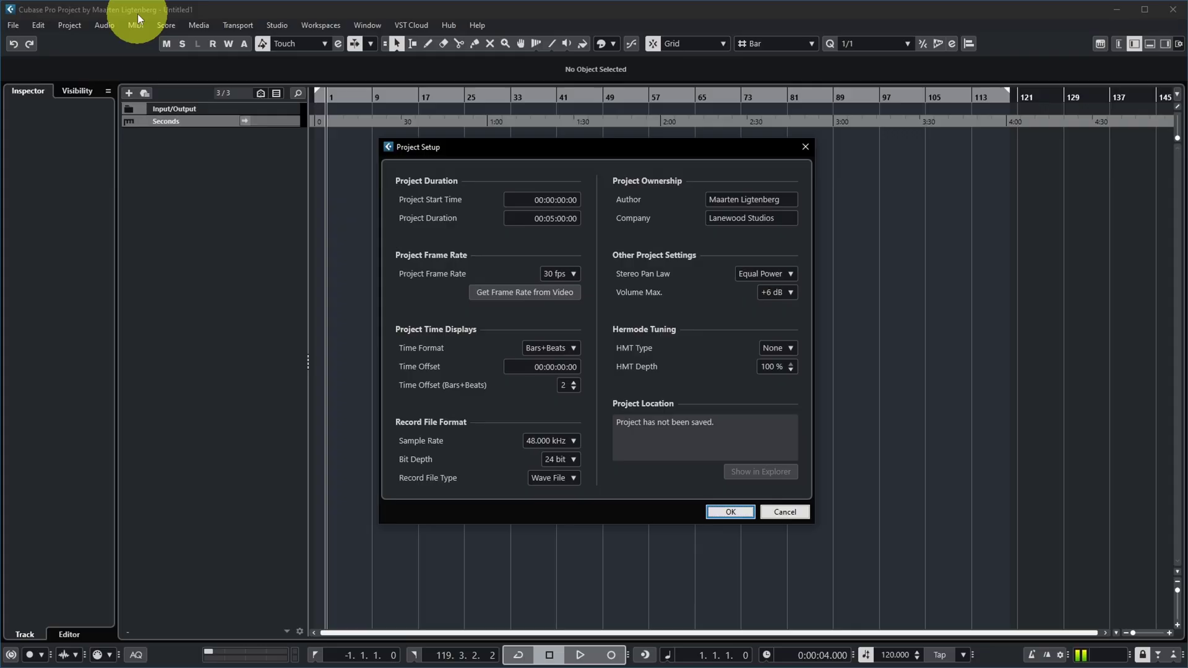
click(785, 512)
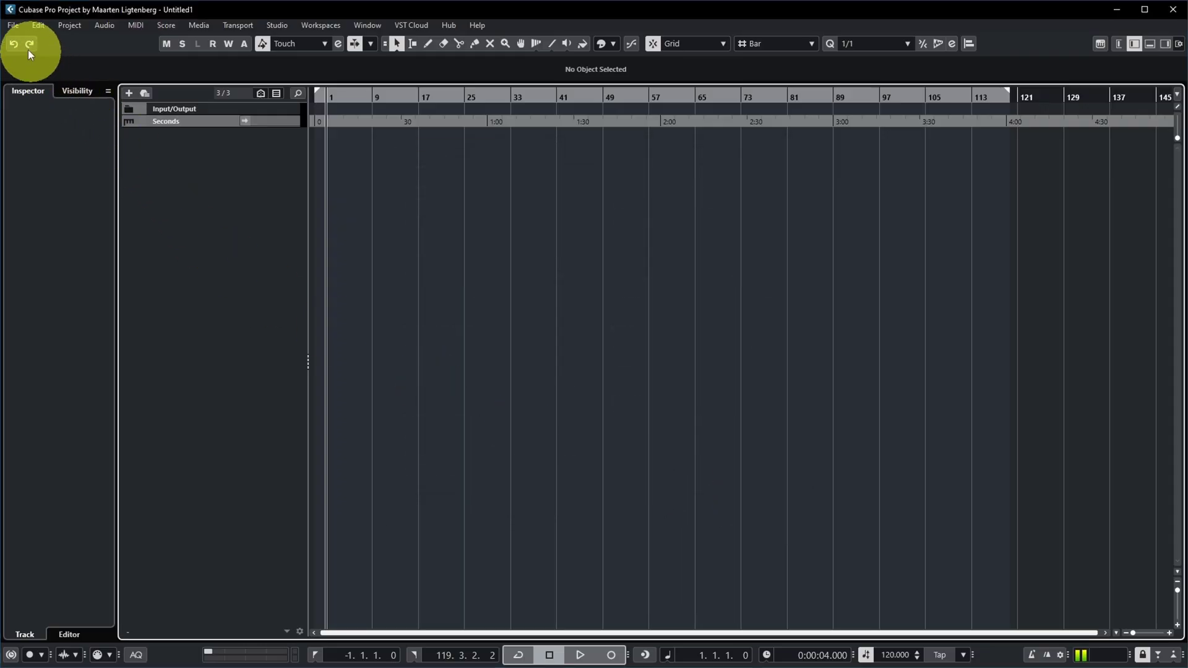
Open the Export Audio Mixdown settings for the project
click(14, 27)
mouse_move(58, 196)
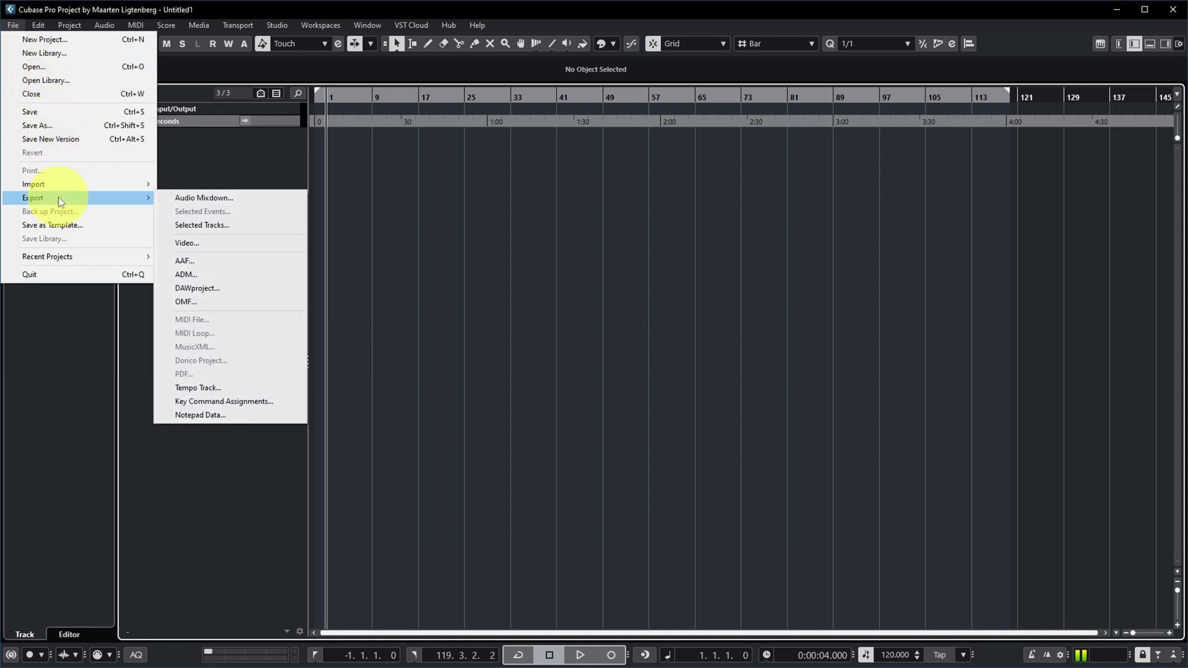
click(204, 197)
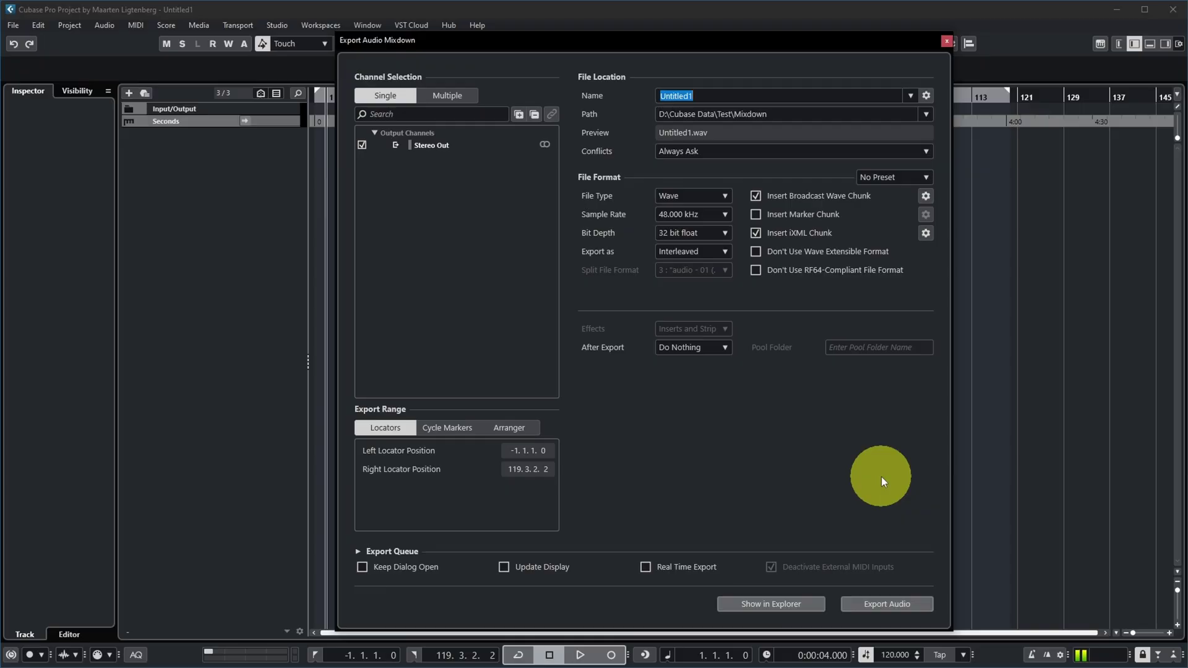
Review the project ownership fields in Project Setup and the Personalization page of the preferences
key(Escape)
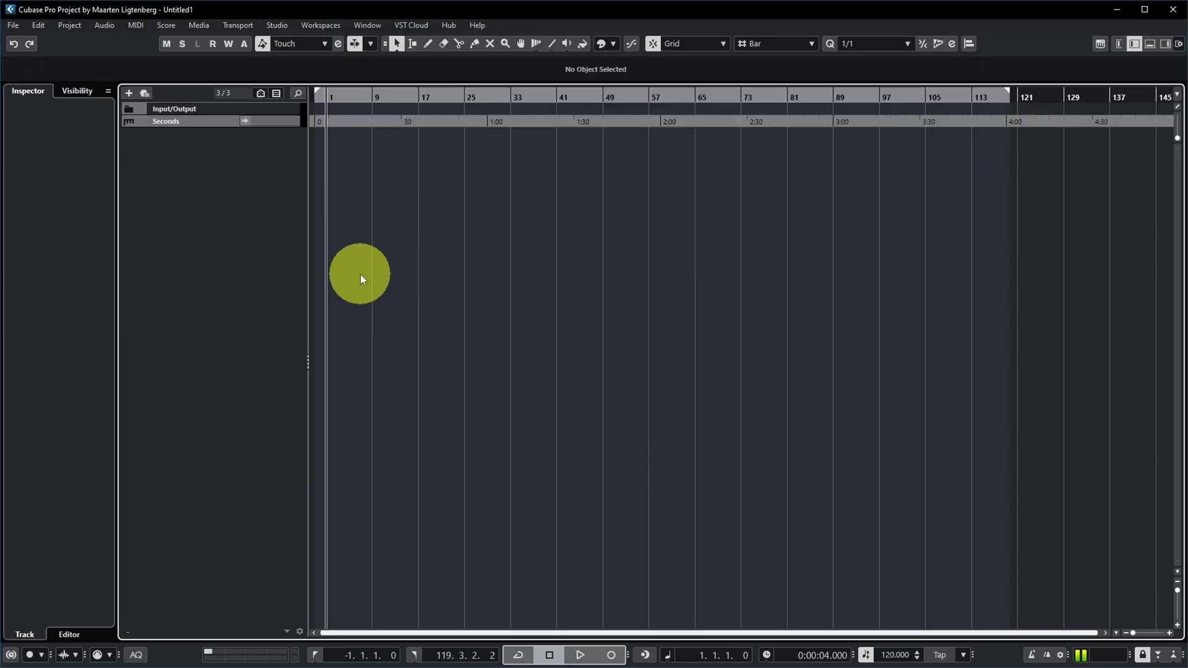
key(shift+s)
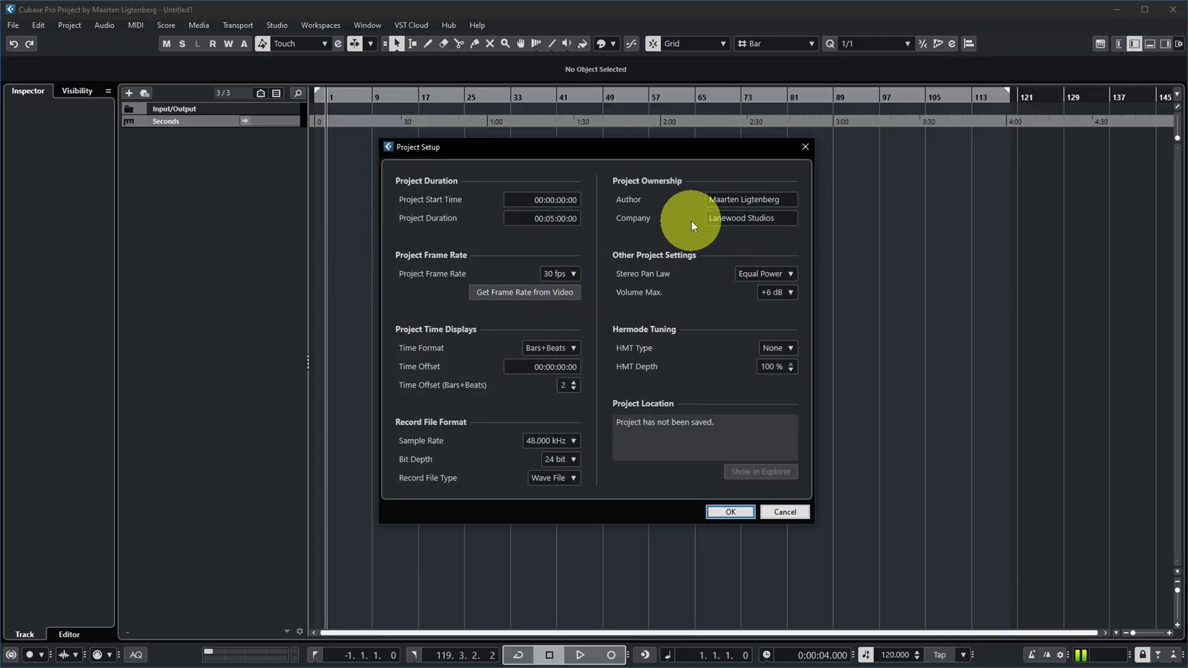
click(780, 513)
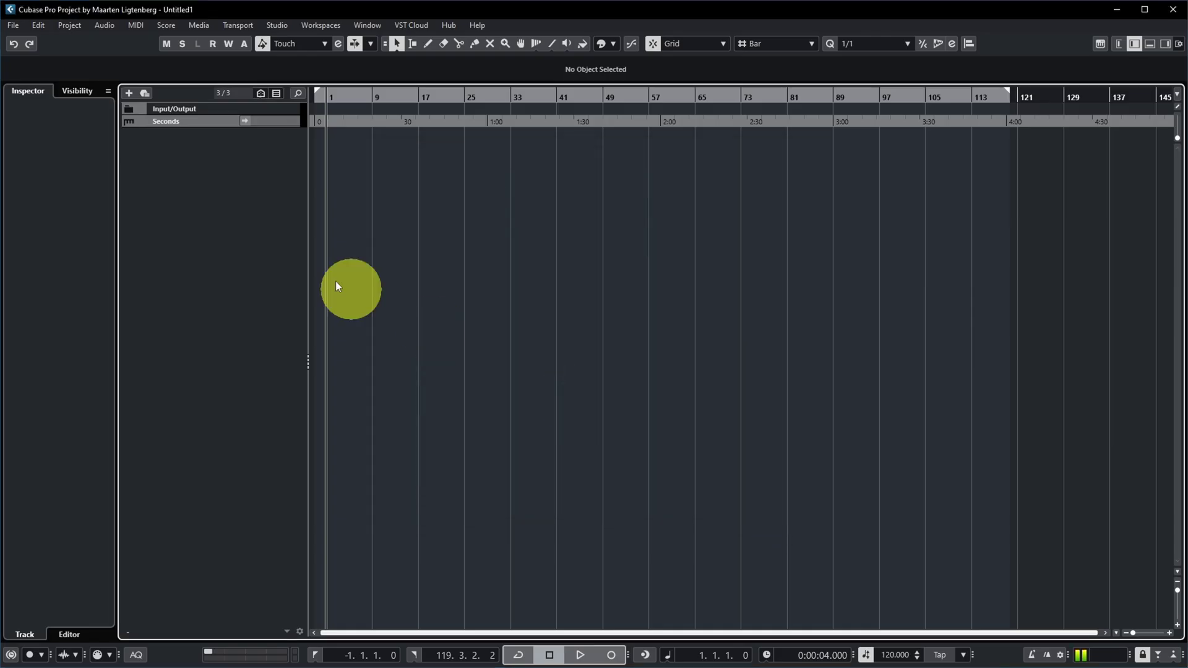
click(39, 26)
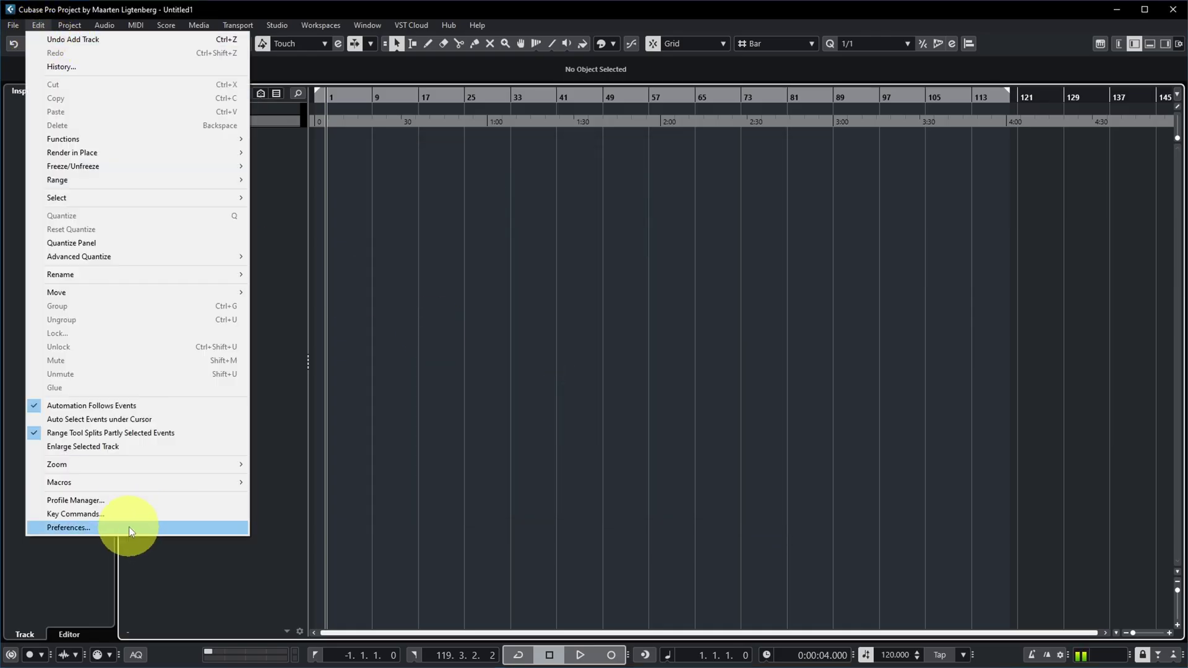
click(129, 527)
click(453, 270)
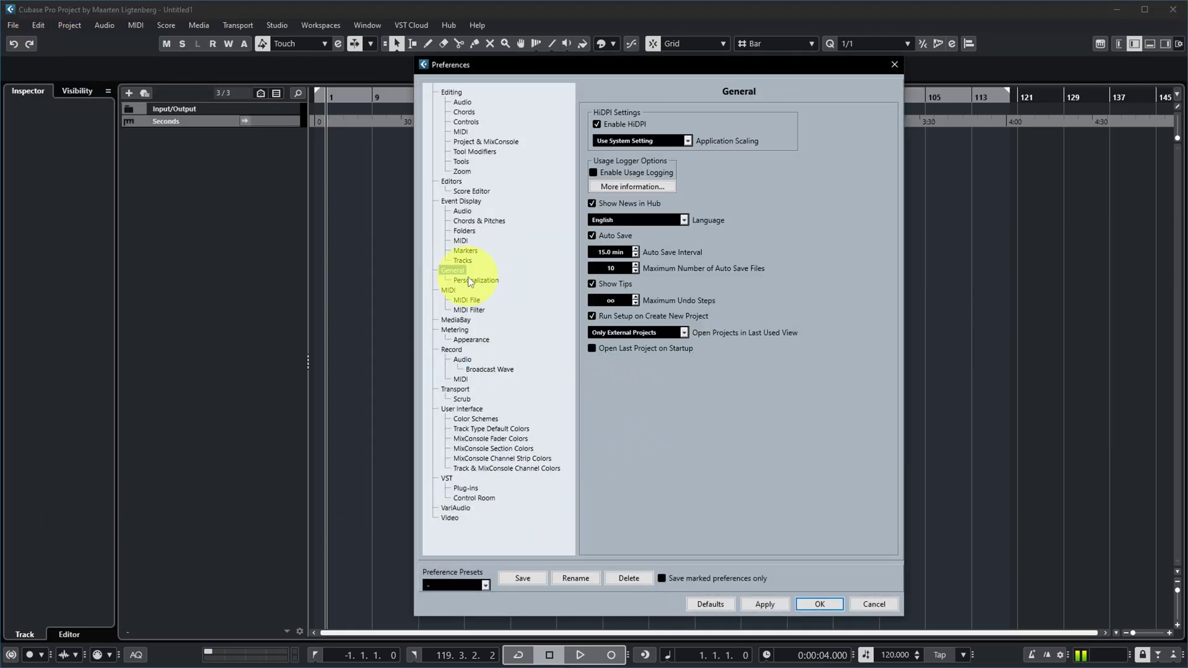
click(473, 280)
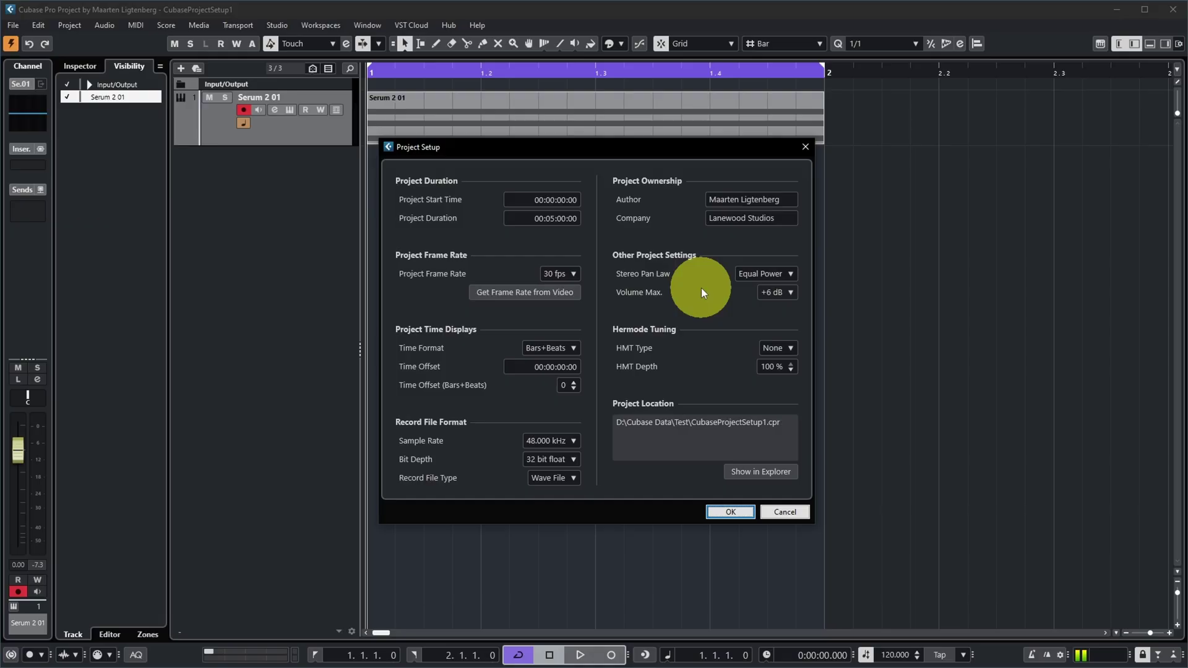
Set the Stereo Pan Law to 0 dB and play the Serum 2 01 track while moving its pan
click(789, 275)
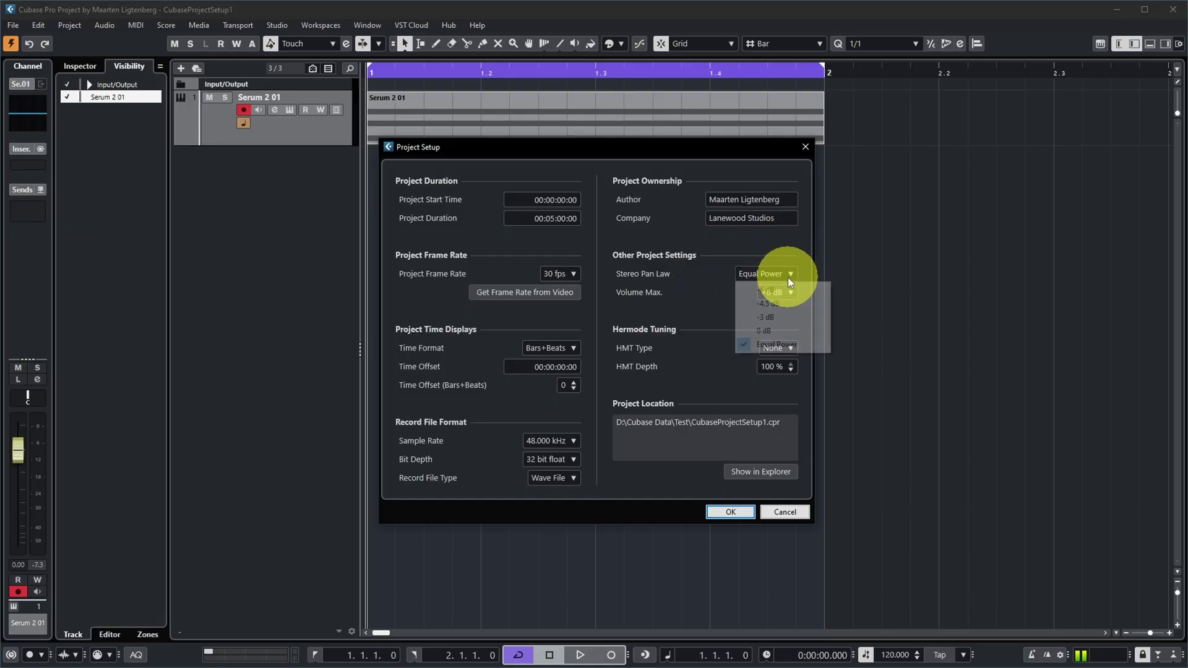
click(774, 329)
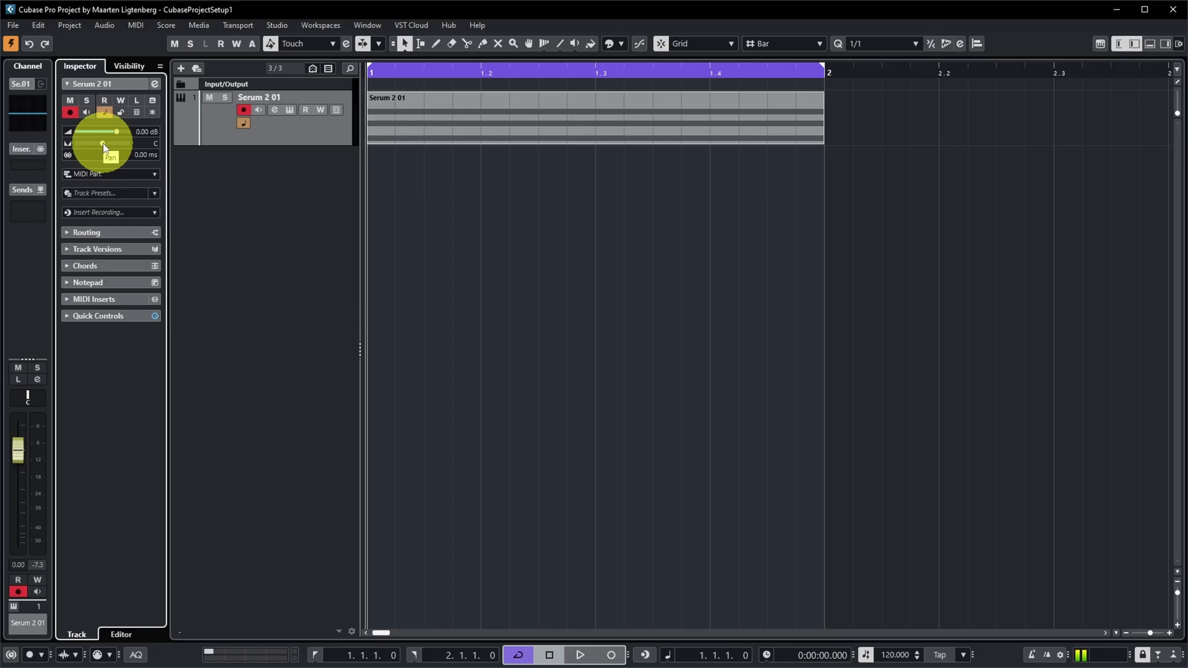
key(space)
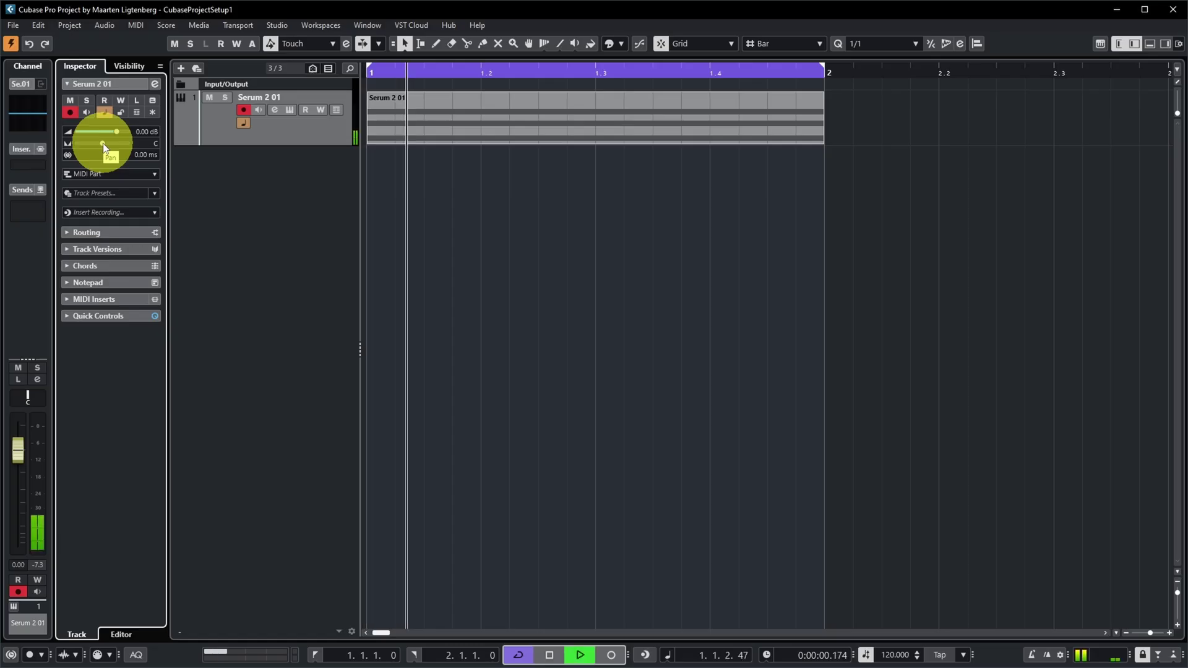
mouse_move(103, 146)
mouse_down()
mouse_move(75, 148)
mouse_move(154, 143)
mouse_move(99, 147)
mouse_move(98, 137)
mouse_up()
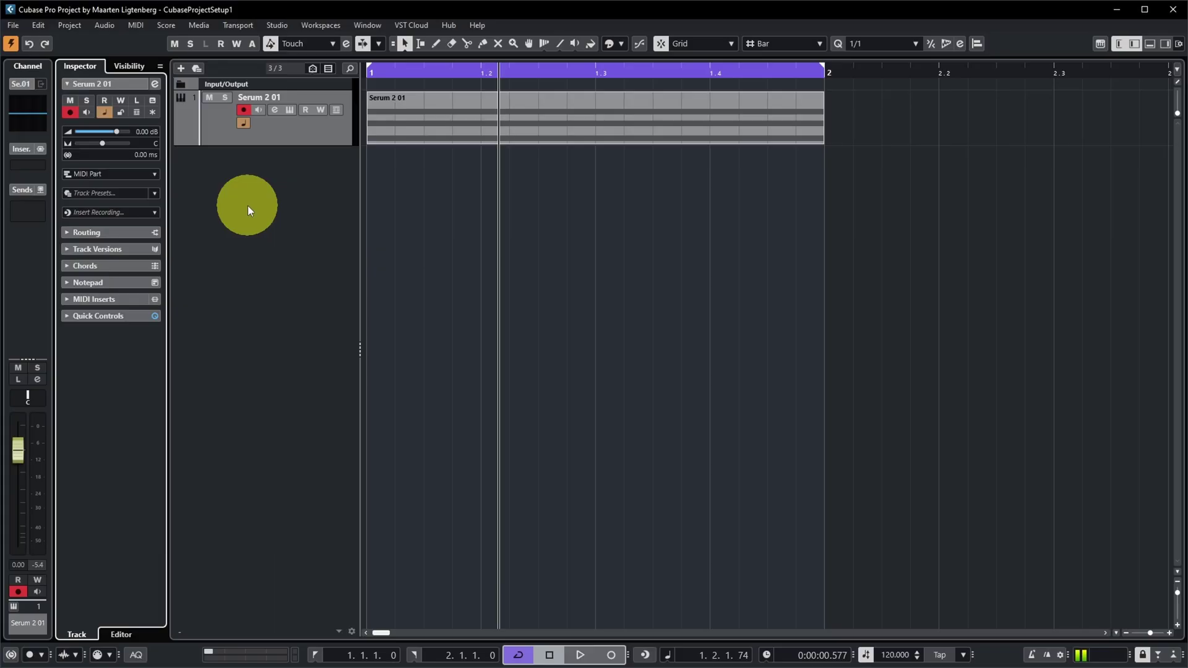
Change the project's Stereo Pan Law to -3 dB and play the Serum 2 01 track while adjusting its pan
key(shift+s)
click(792, 274)
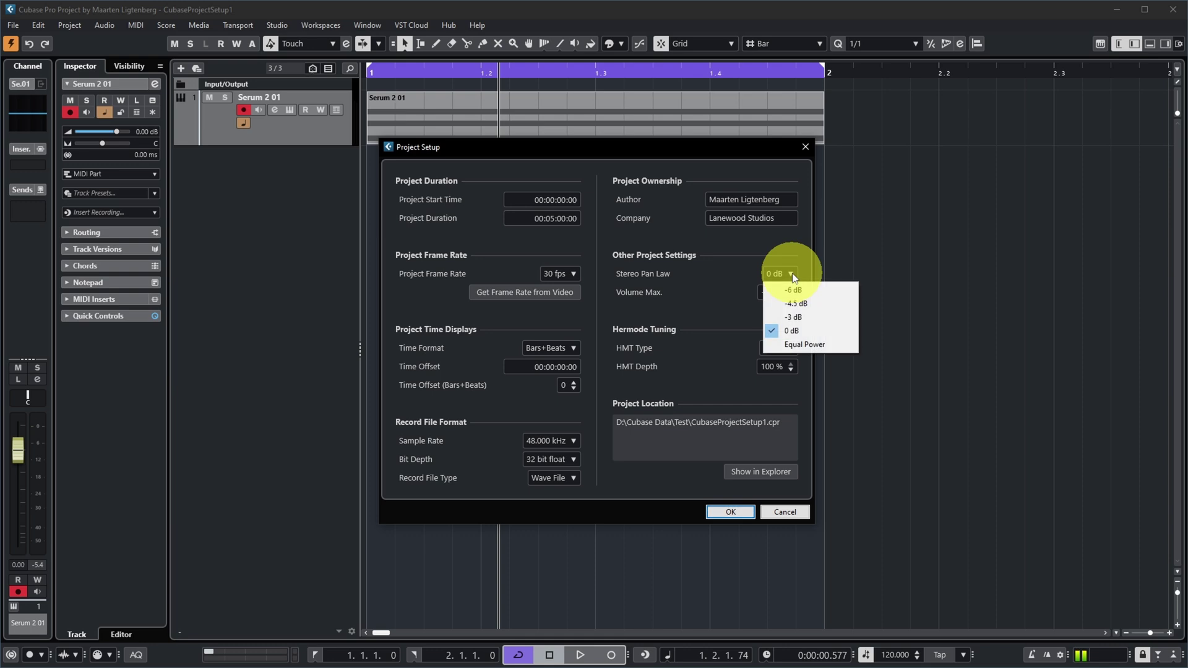
click(803, 317)
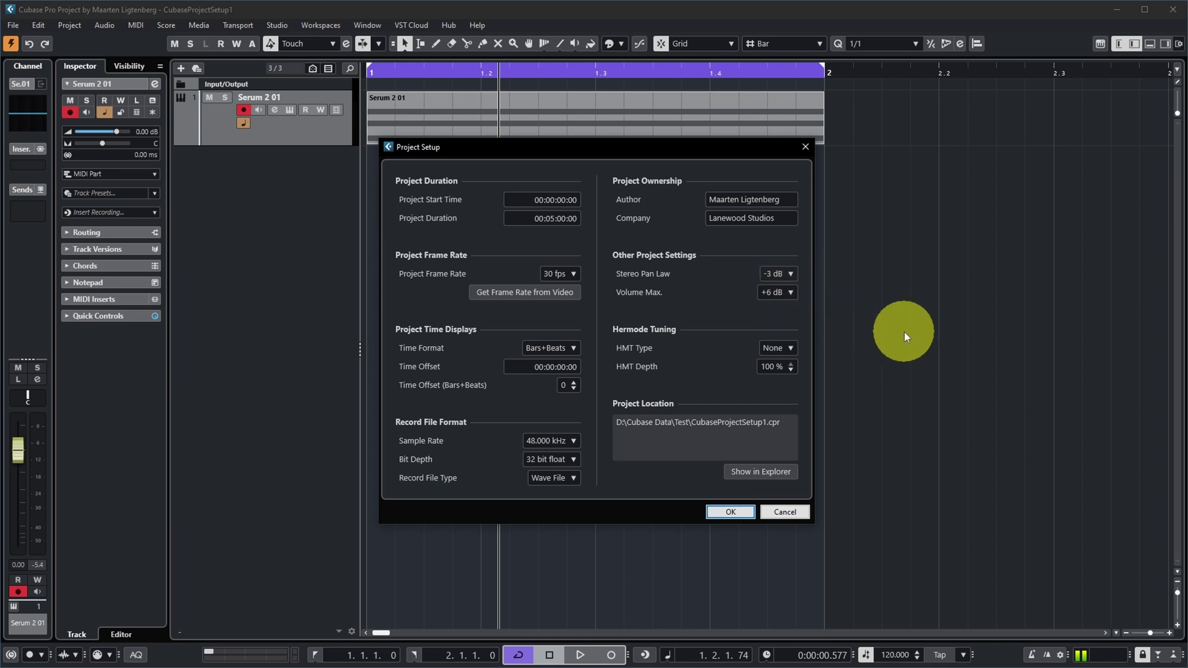
click(731, 513)
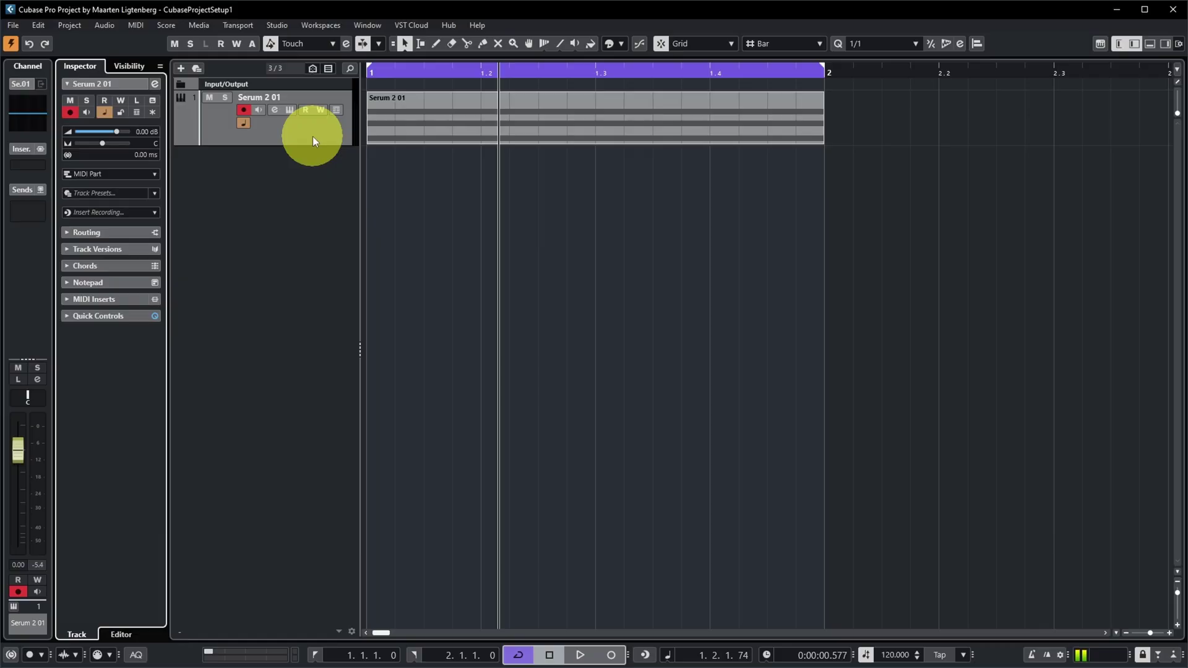
key(space)
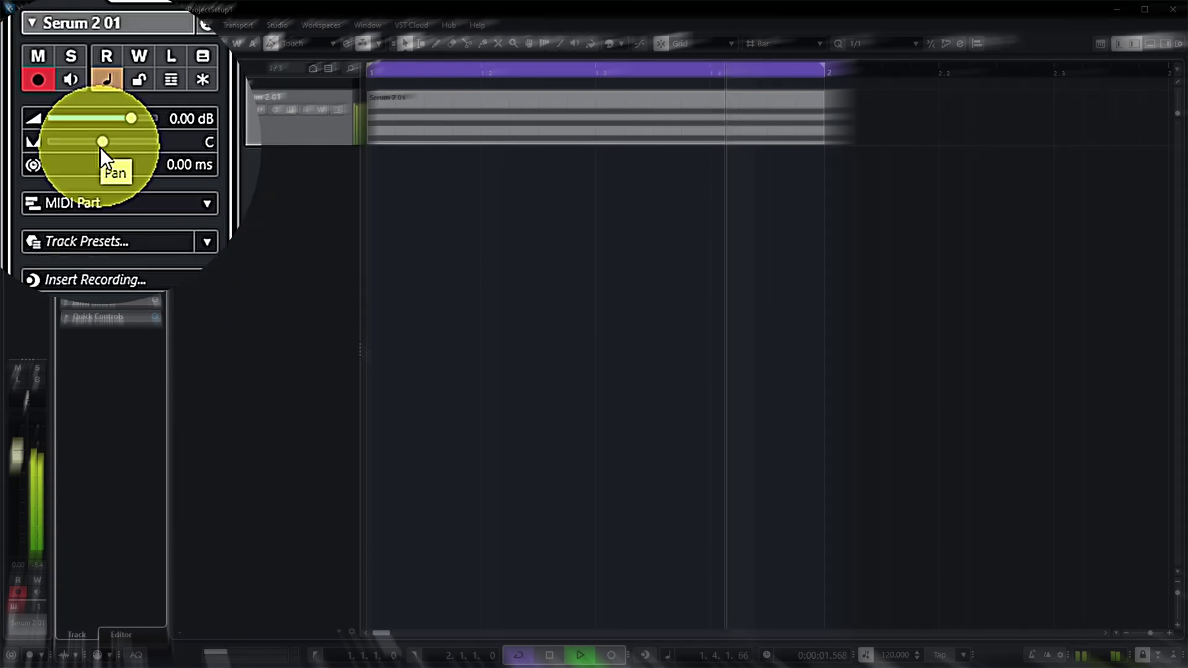
mouse_move(101, 147)
mouse_down()
mouse_move(46, 143)
mouse_move(169, 140)
mouse_move(102, 147)
mouse_up()
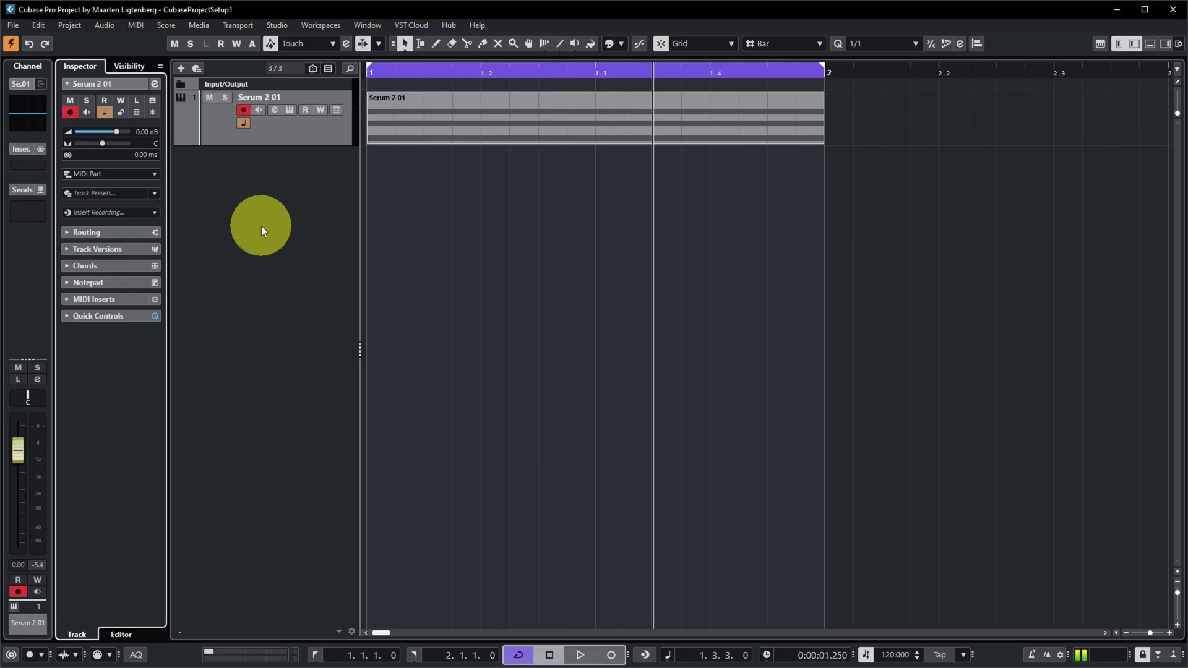
Set the Stereo Pan Law to Equal Power and play the Serum 2 01 track from the project start while adjusting its pan
key(shift+s)
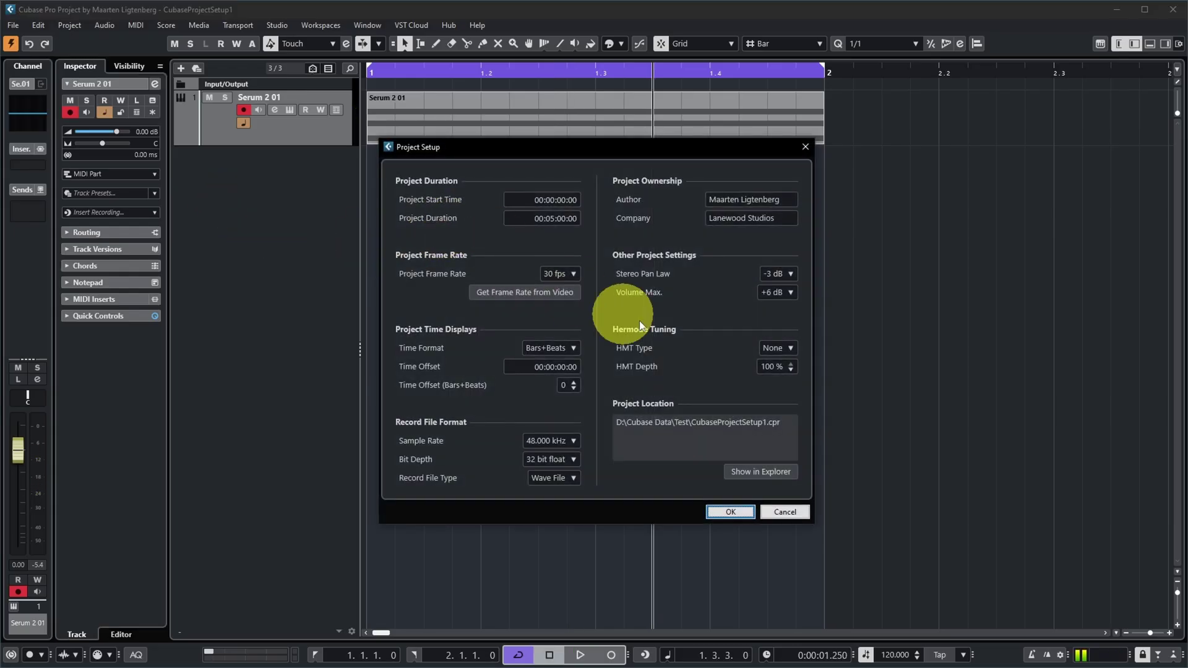
click(789, 273)
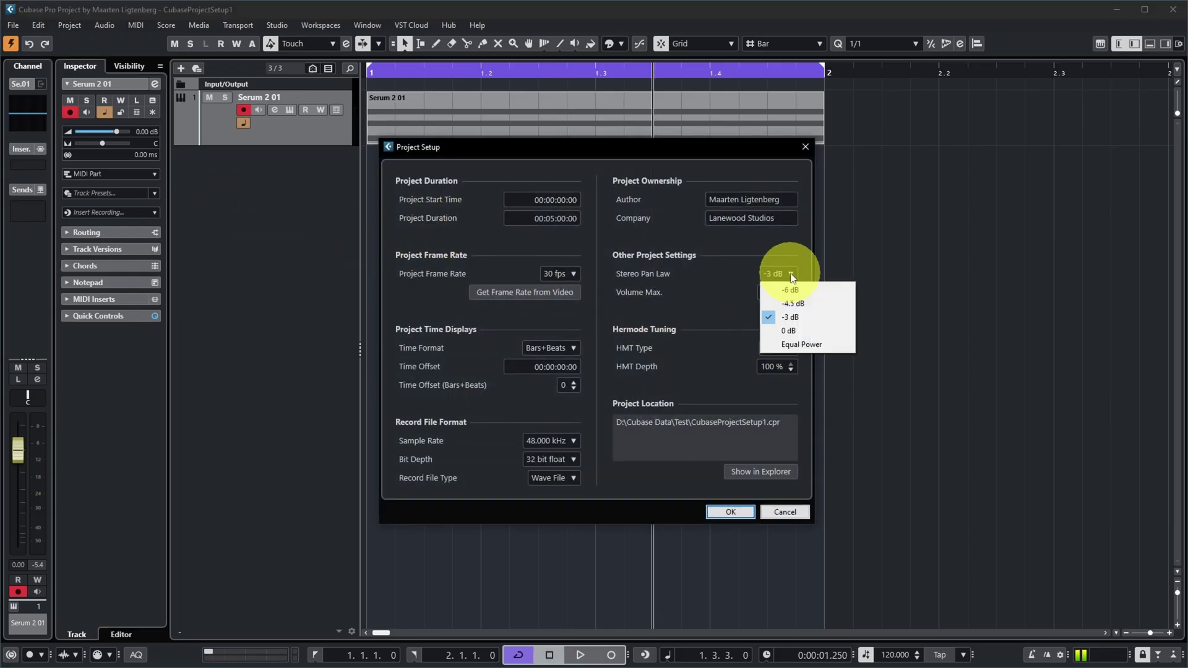
click(797, 343)
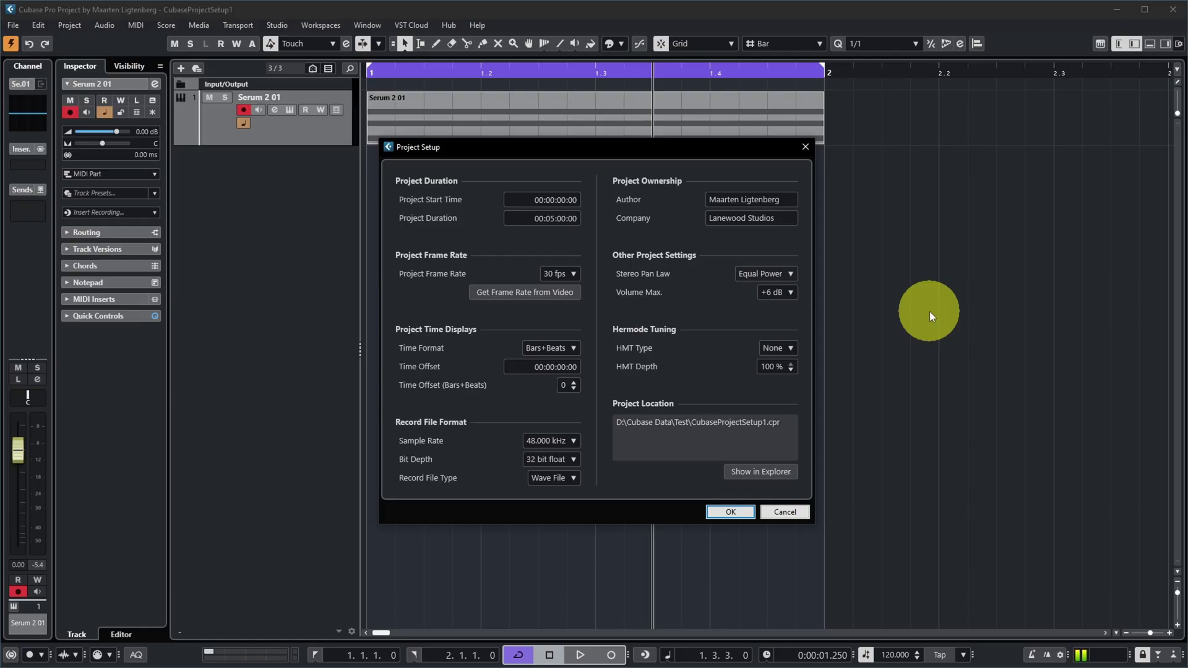
key(Return)
key(Home)
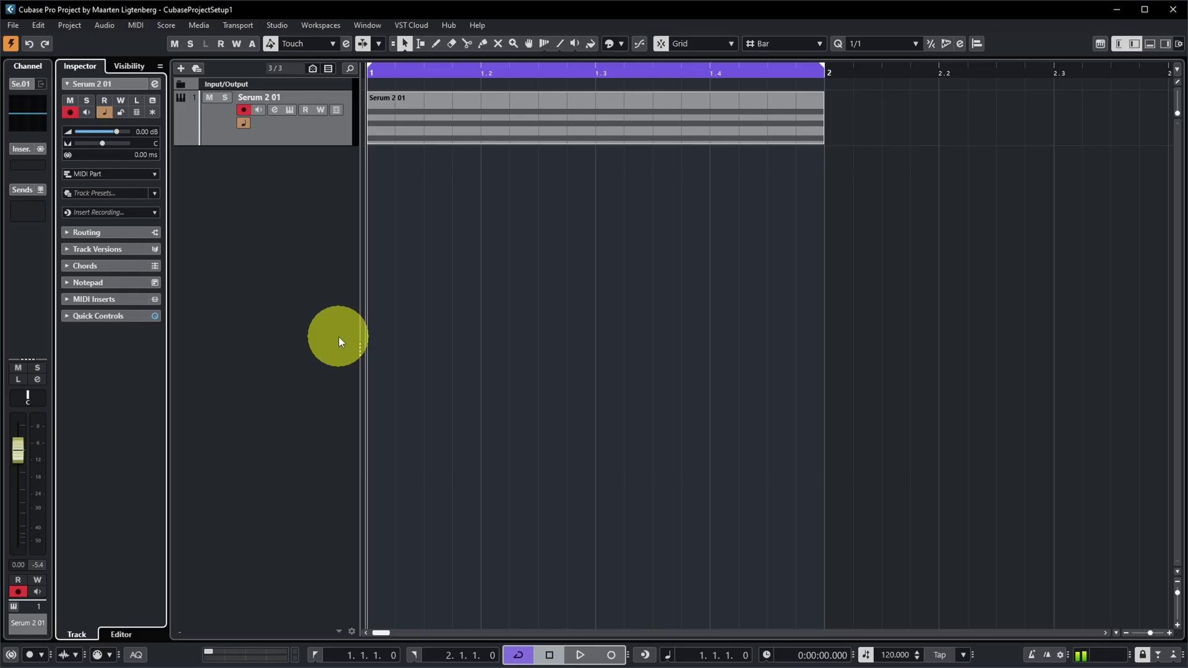
key(space)
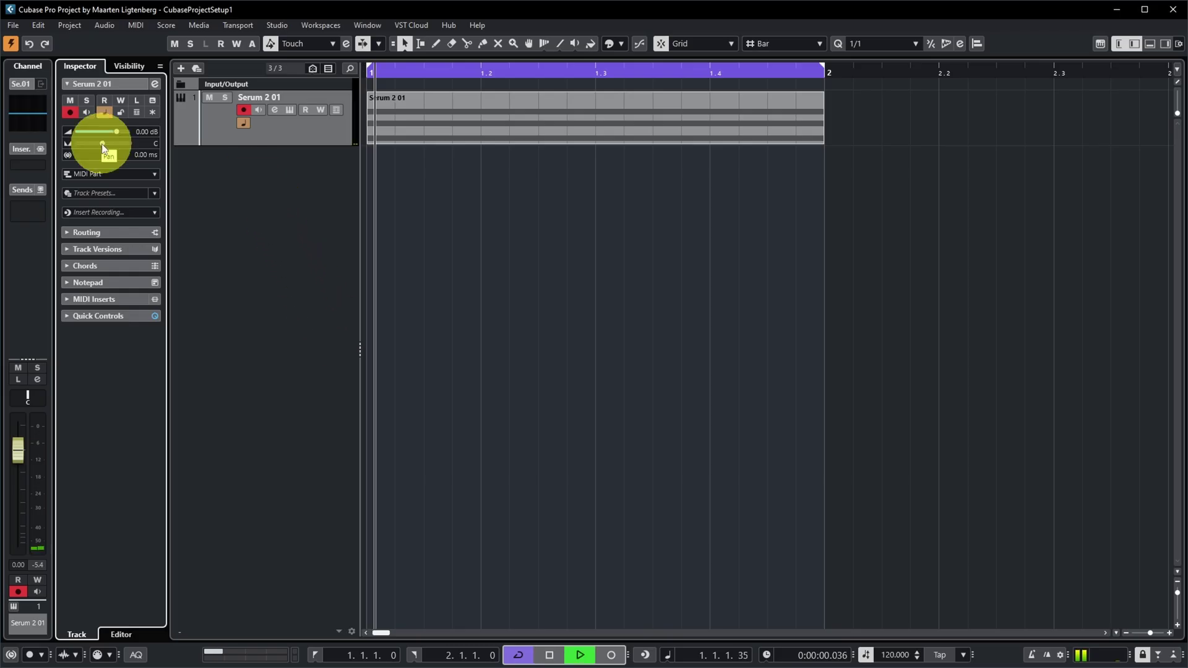
mouse_move(101, 144)
mouse_down()
mouse_move(44, 143)
mouse_move(160, 150)
mouse_move(101, 149)
mouse_up()
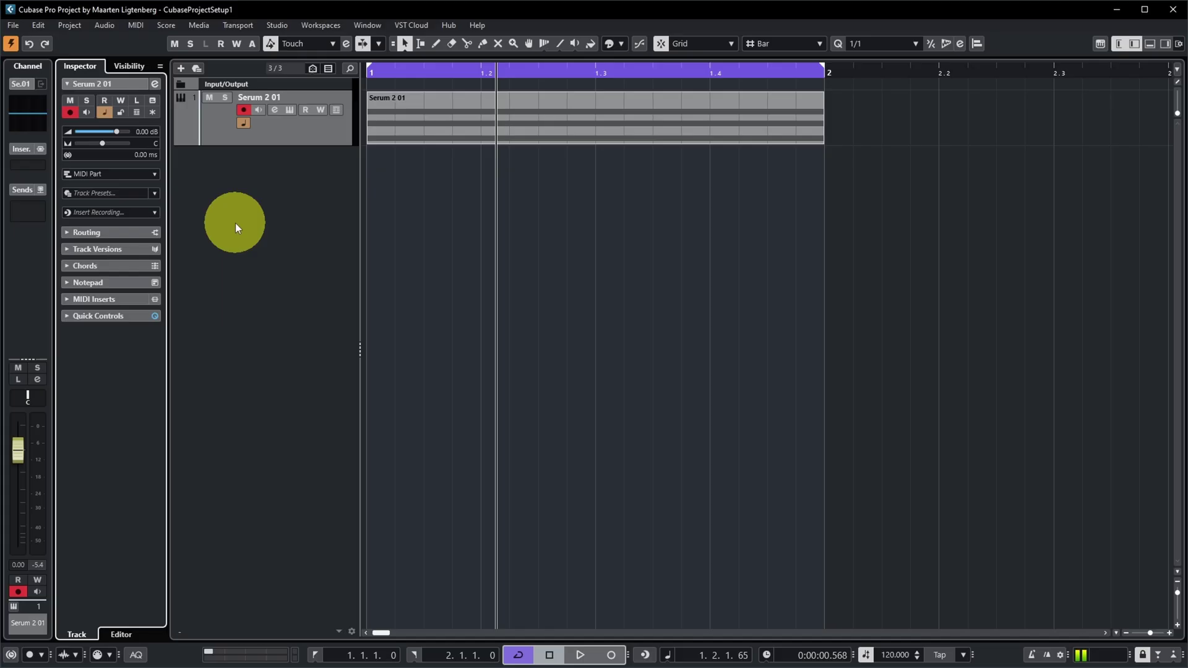
Review the Stereo Pan Law and Volume Max. options in Project Setup, leaving without changes
key(shift+s)
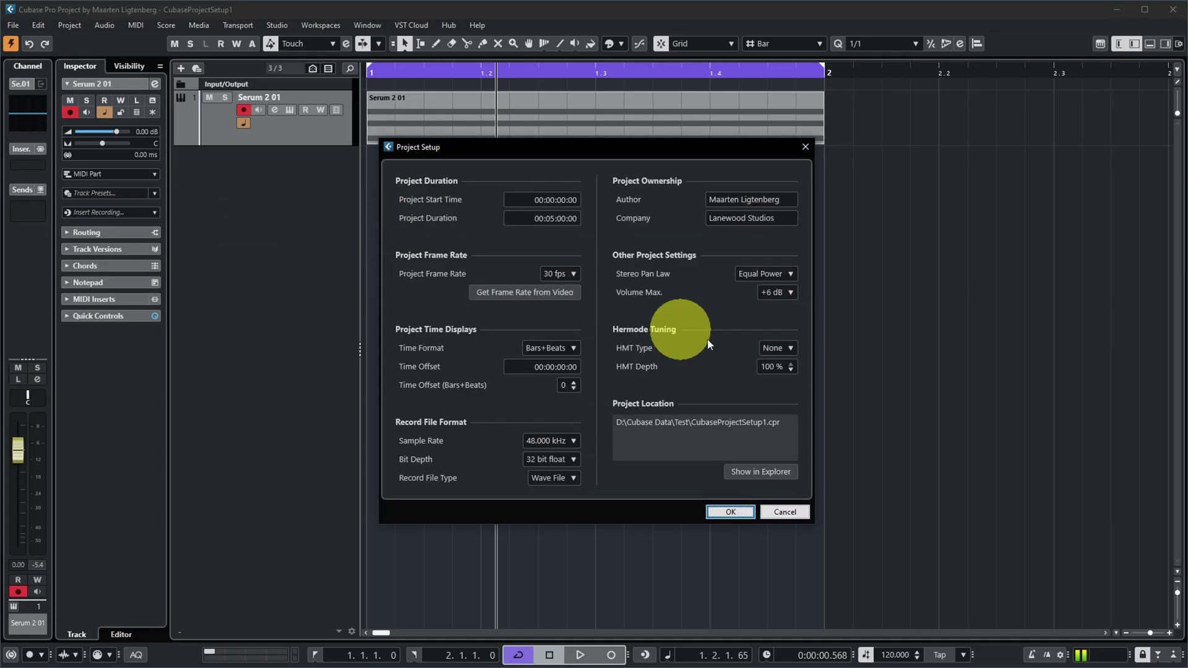
click(787, 276)
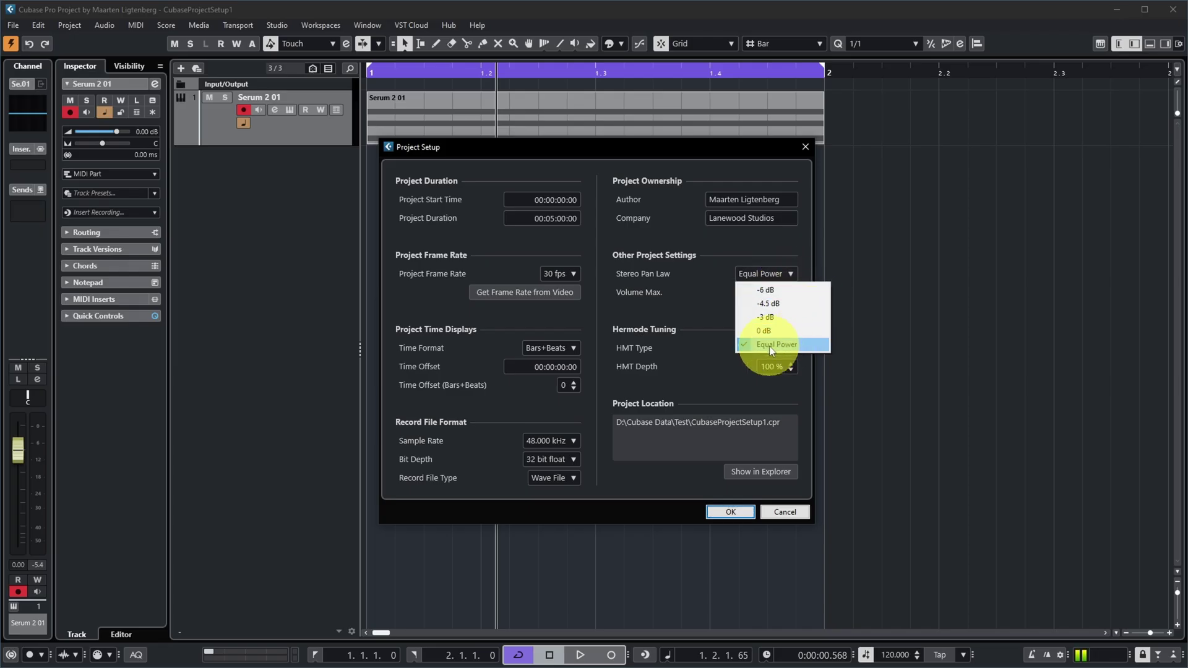
click(700, 312)
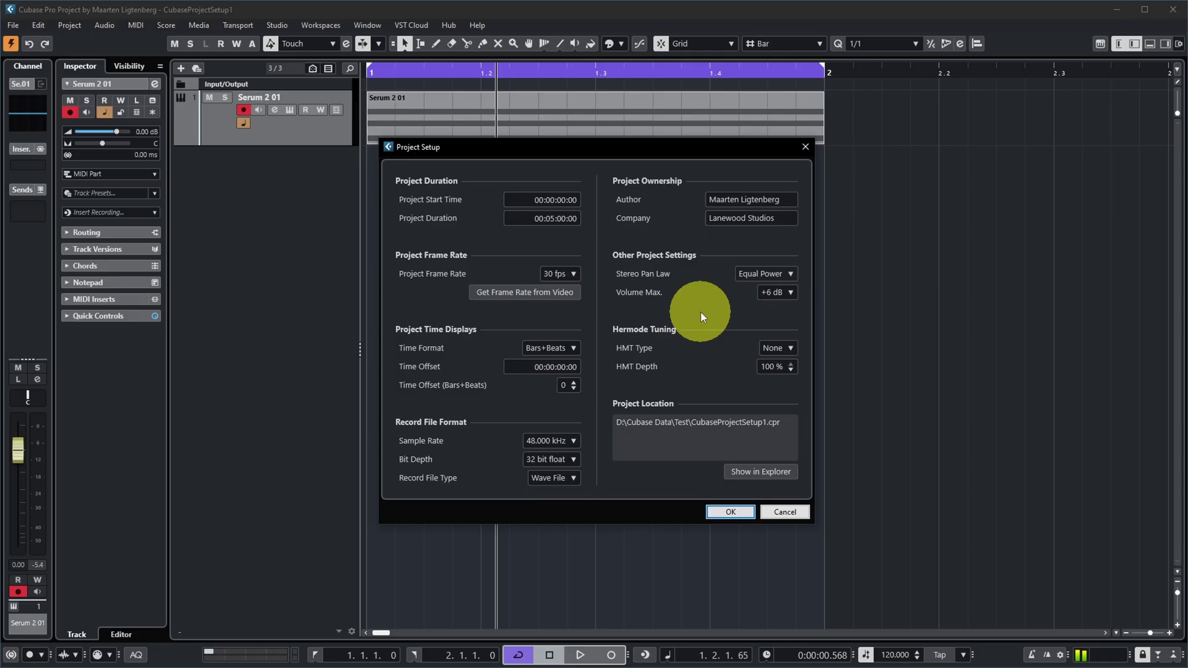
click(790, 290)
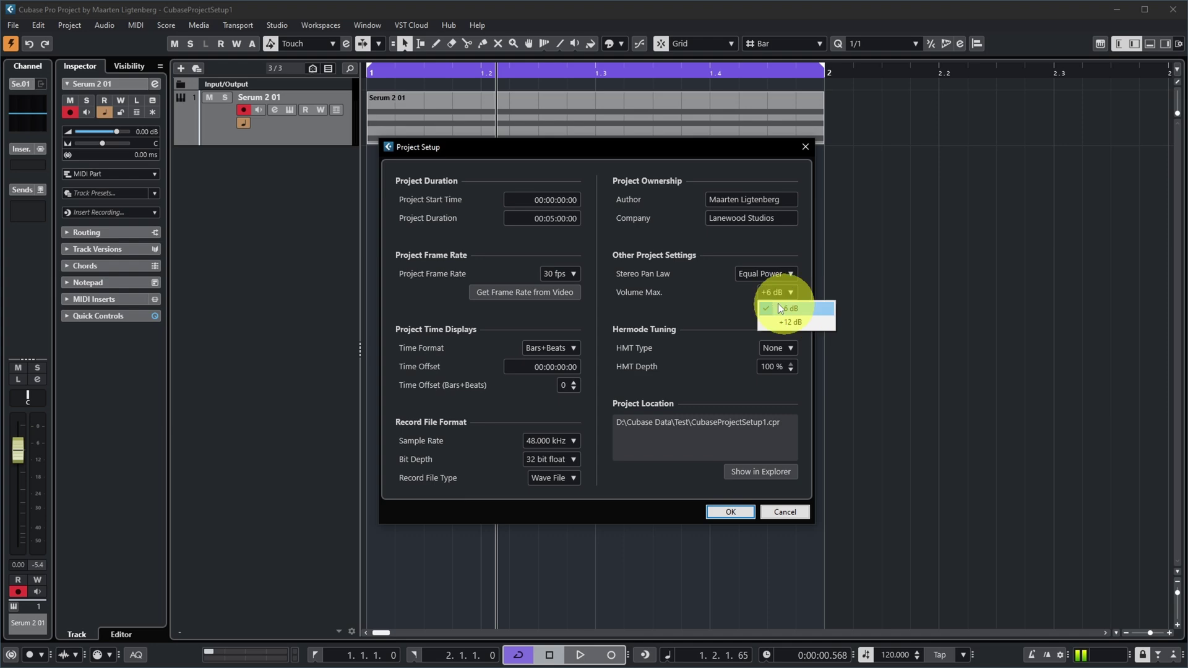
click(777, 508)
click(776, 509)
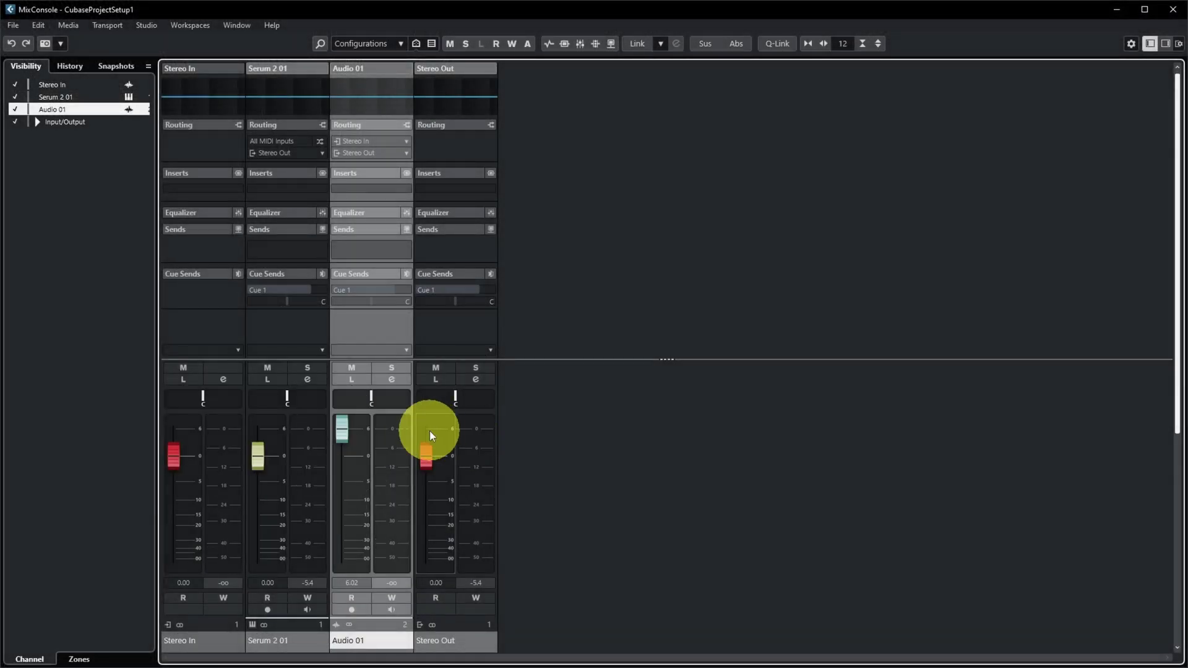
Set Volume Max. to +12 dB in Project Setup and apply it to the mixer faders
key(shift+s)
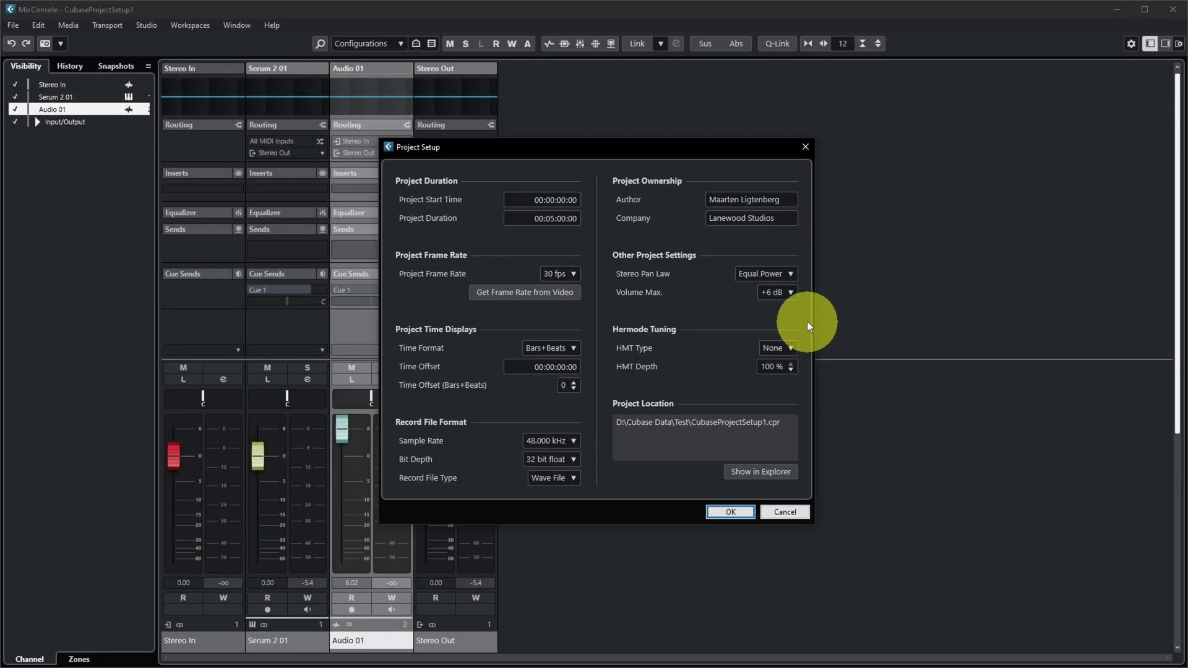
click(793, 294)
click(794, 318)
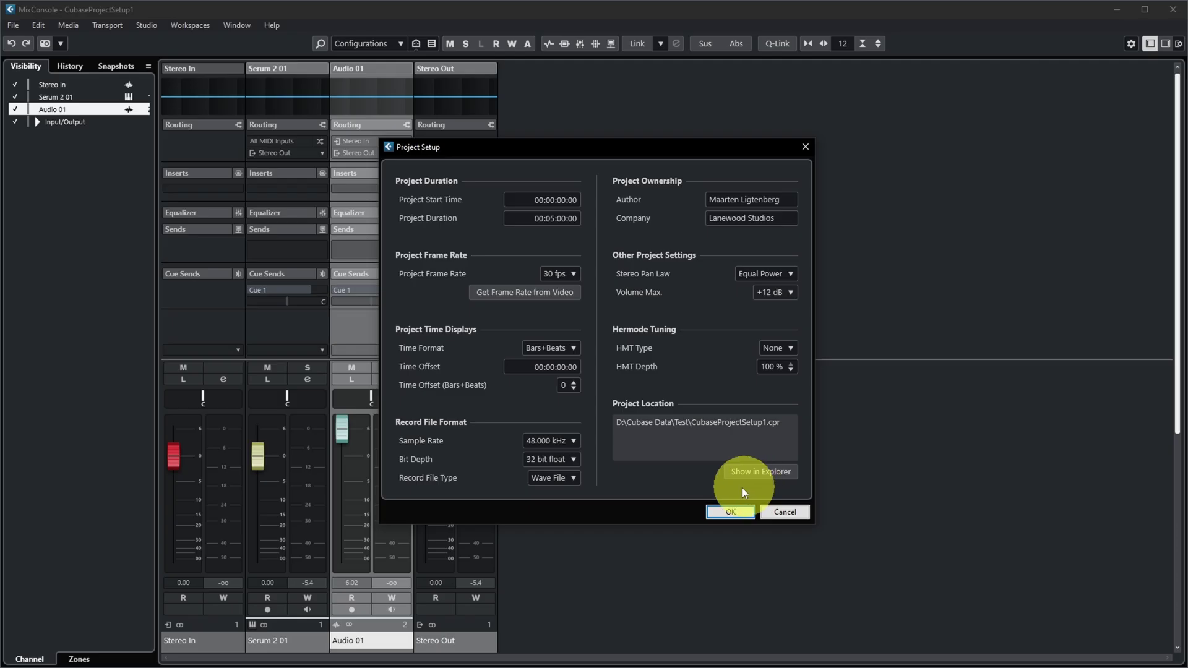
click(720, 514)
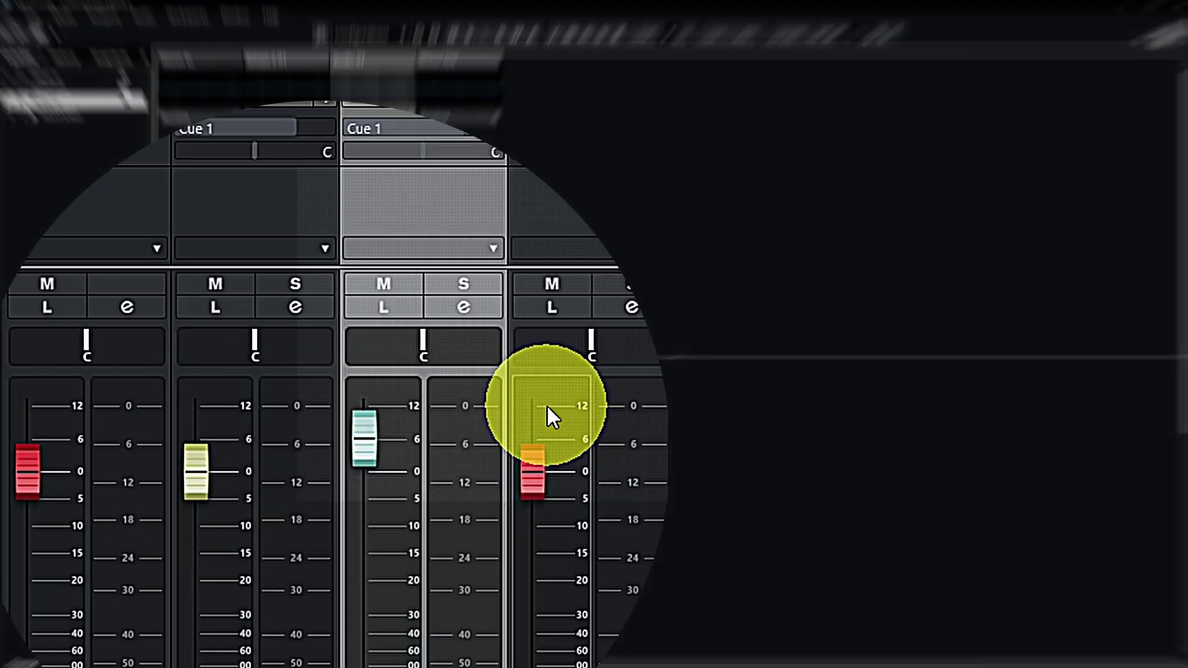